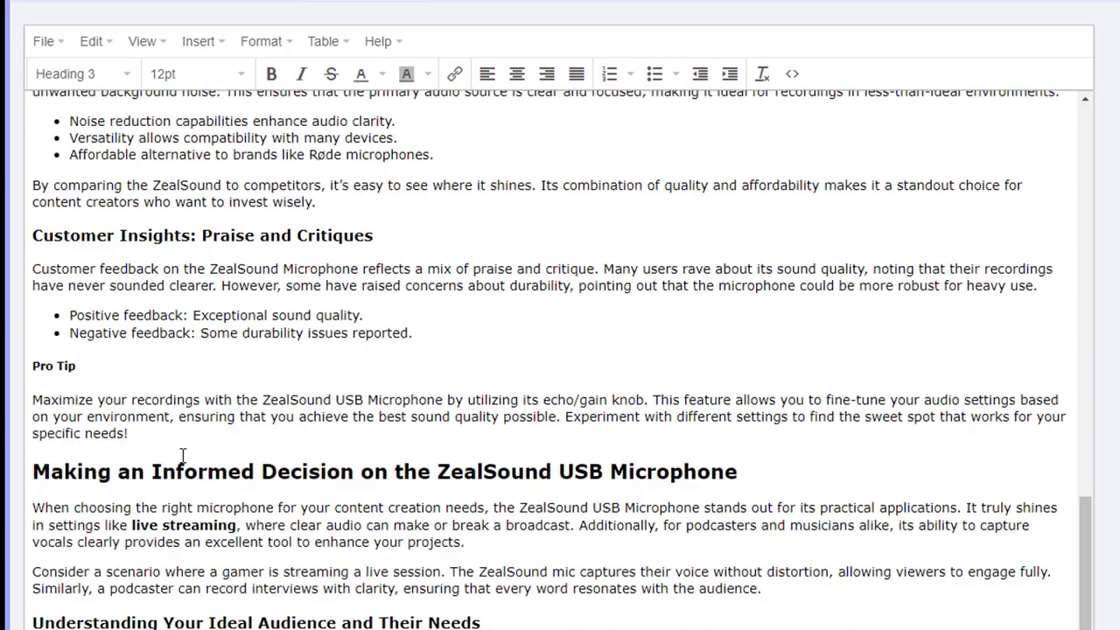
# Read the ZealSound article from its Pro Tip paragraph down to the Recap and Best Practices sections.
pyautogui.moveTo(35, 366); pyautogui.dragTo(142, 462)
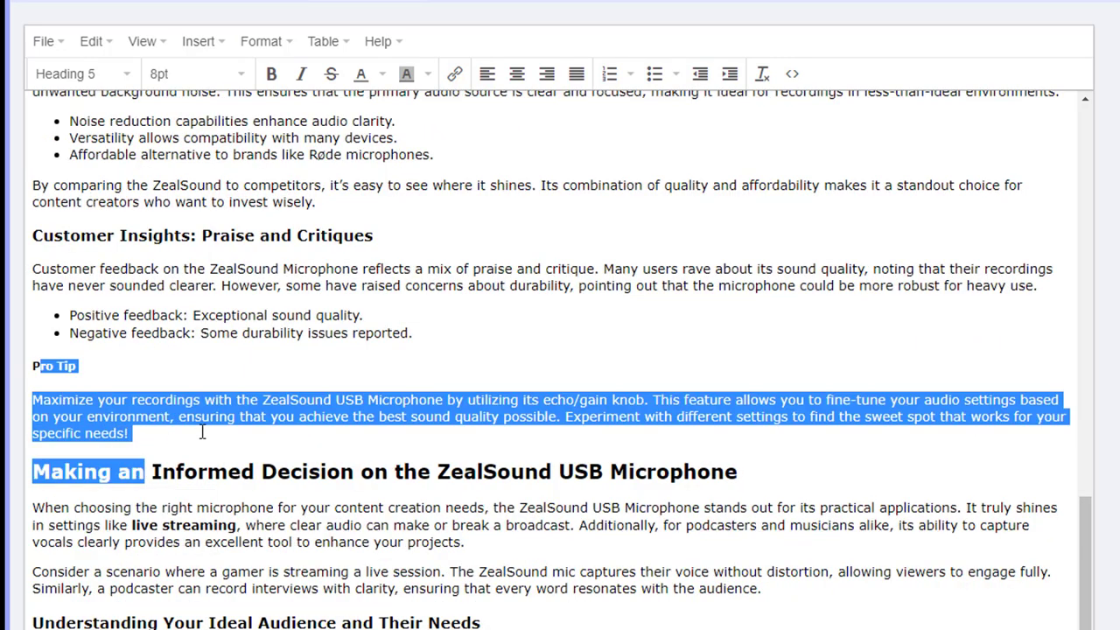
pyautogui.click(163, 456)
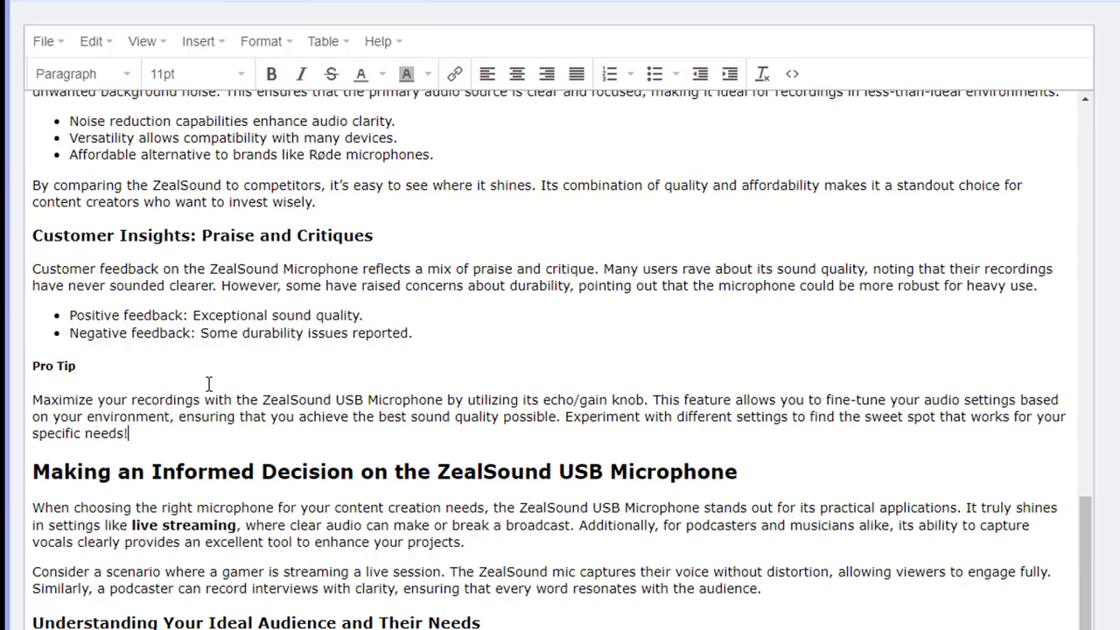
pyautogui.scroll(-2, 256, 470)
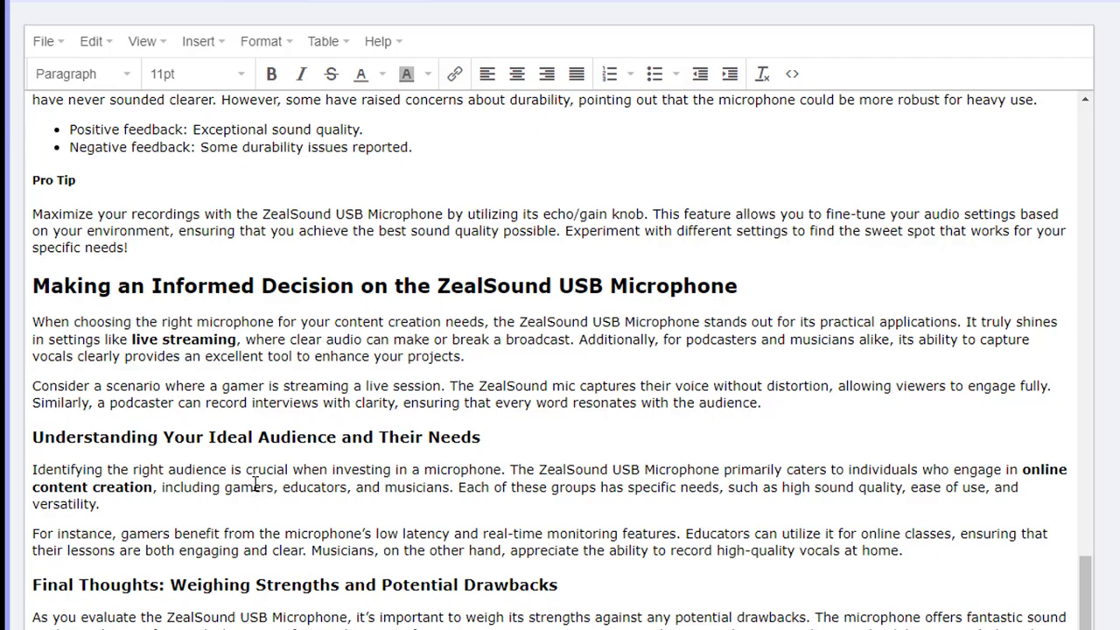
pyautogui.scroll(-1, 256, 484)
pyautogui.scroll(-6, 242, 420)
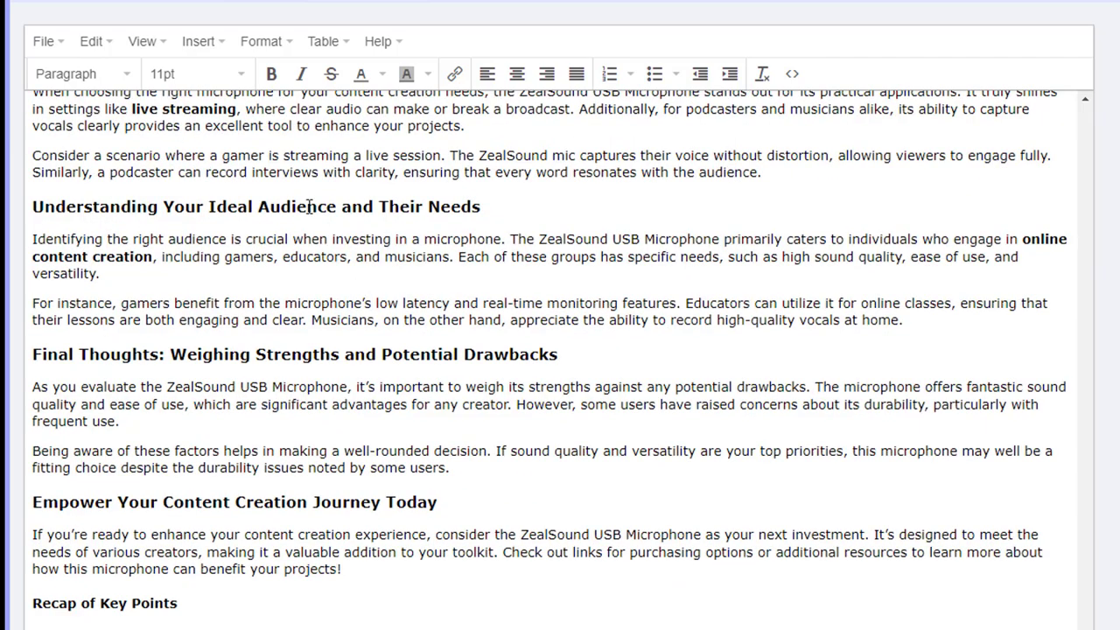
pyautogui.scroll(-1, 326, 332)
# Scroll back up, compare with the ama.txt checklist in Notepad, and return to the article.
pyautogui.scroll(1, 197, 421)
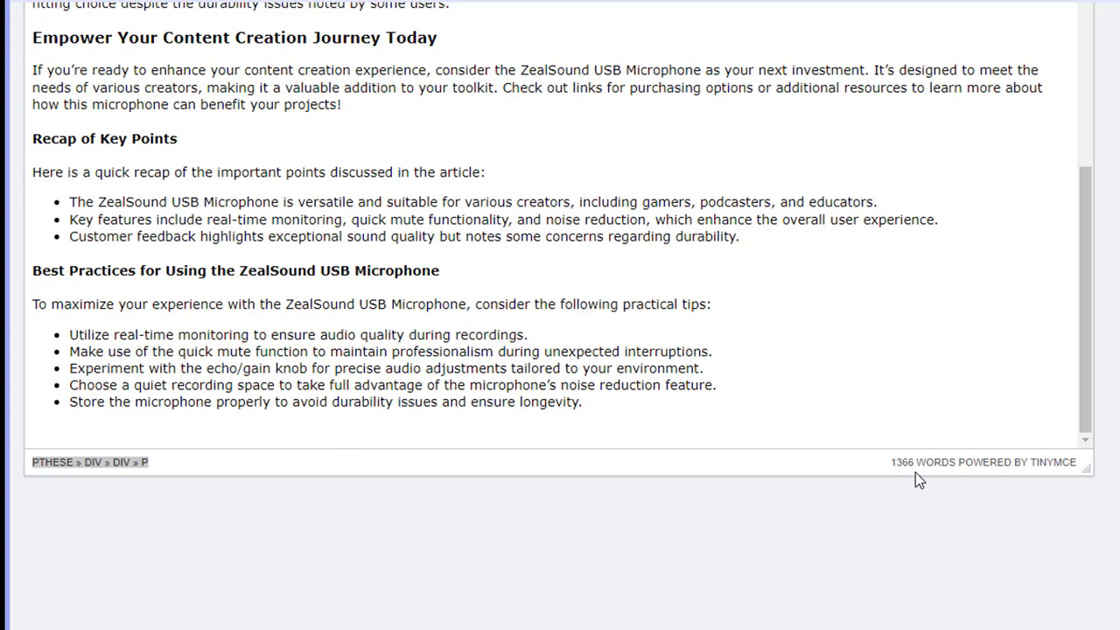
pyautogui.scroll(3, 929, 552)
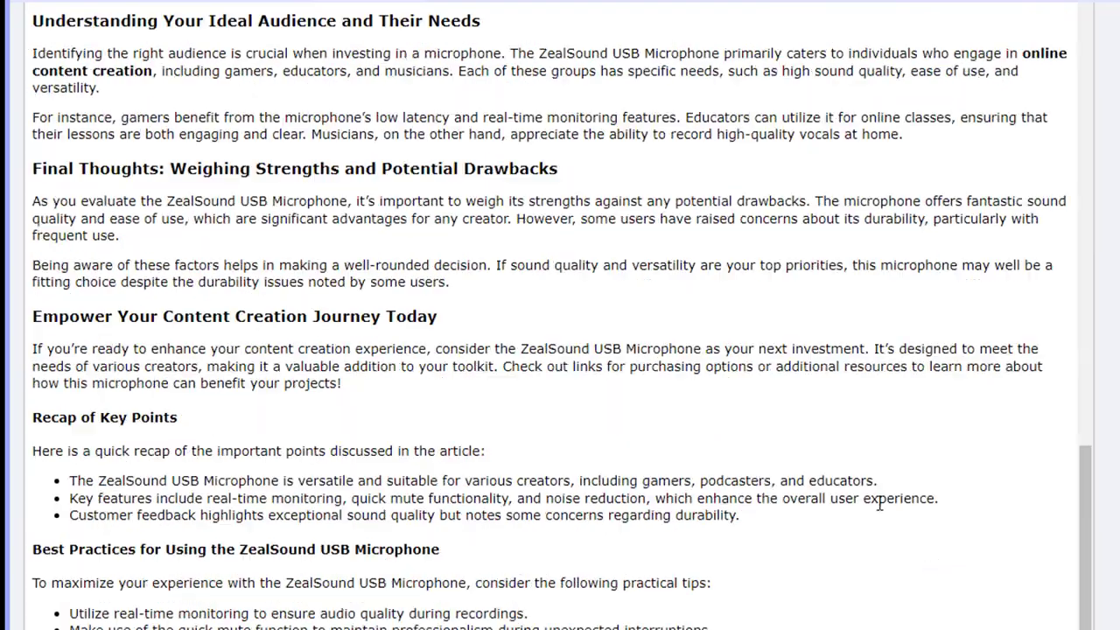
pyautogui.scroll(15, 870, 497)
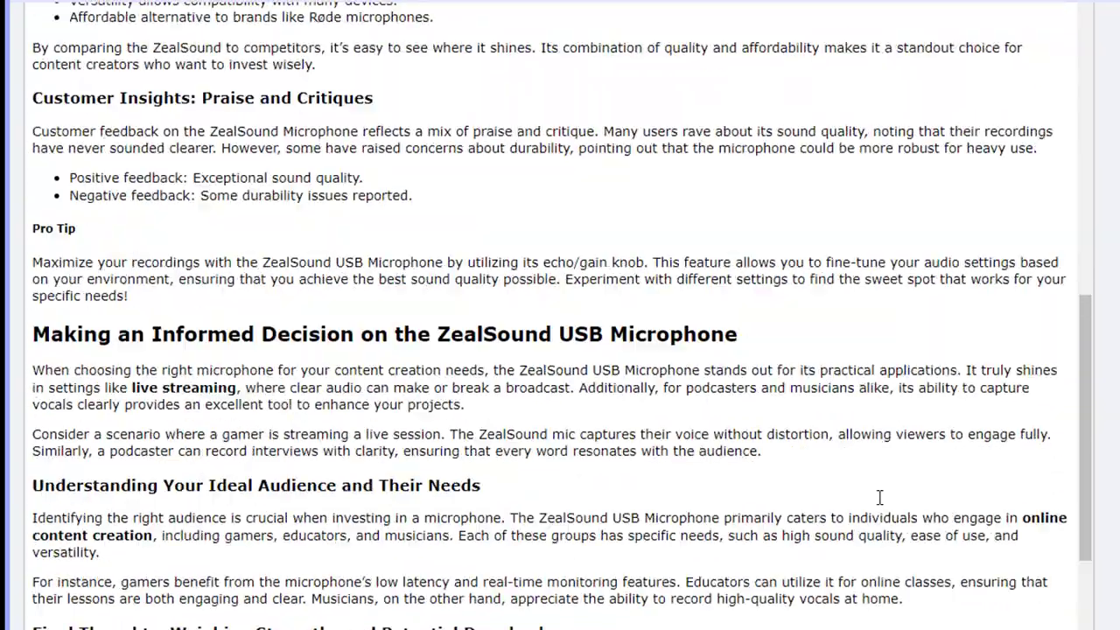
pyautogui.scroll(4, 875, 508)
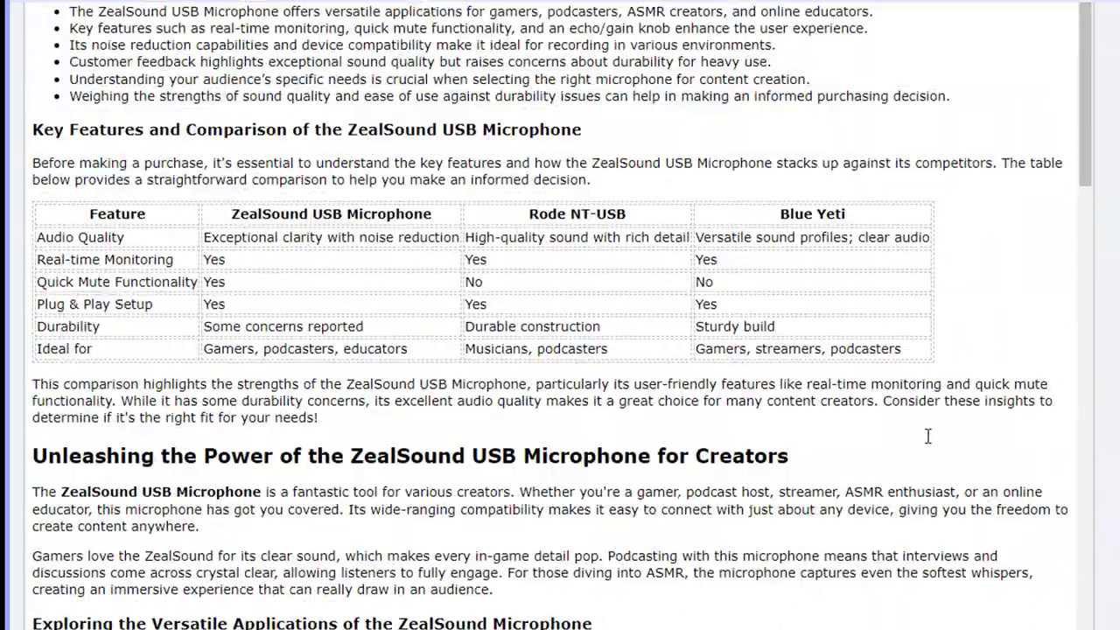
pyautogui.scroll(1, 884, 590)
pyautogui.click(998, 604)
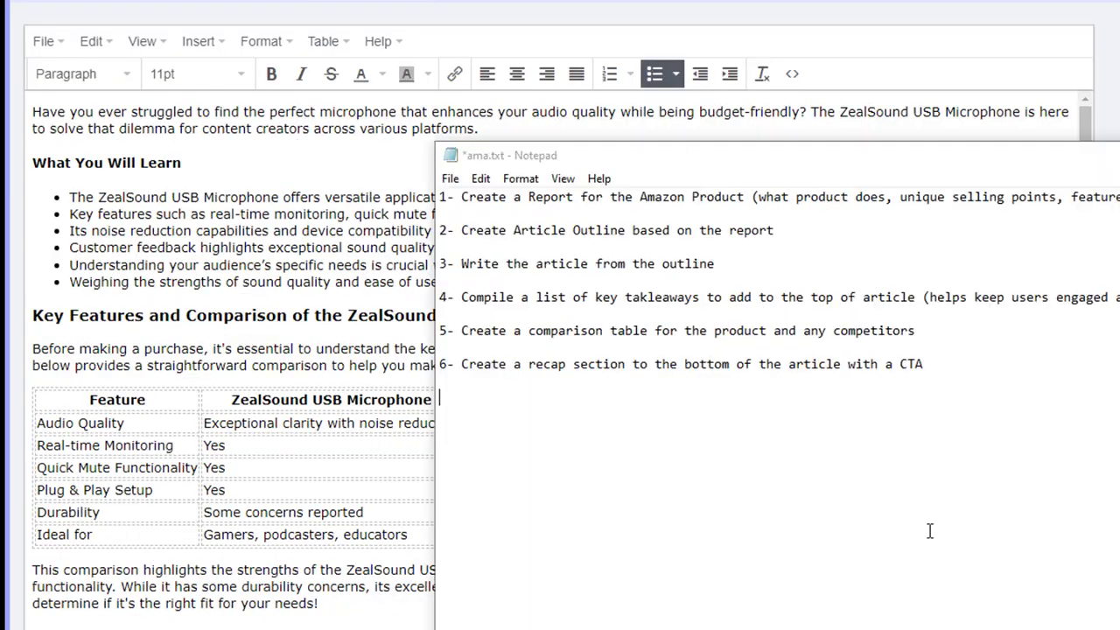
pyautogui.click(236, 349)
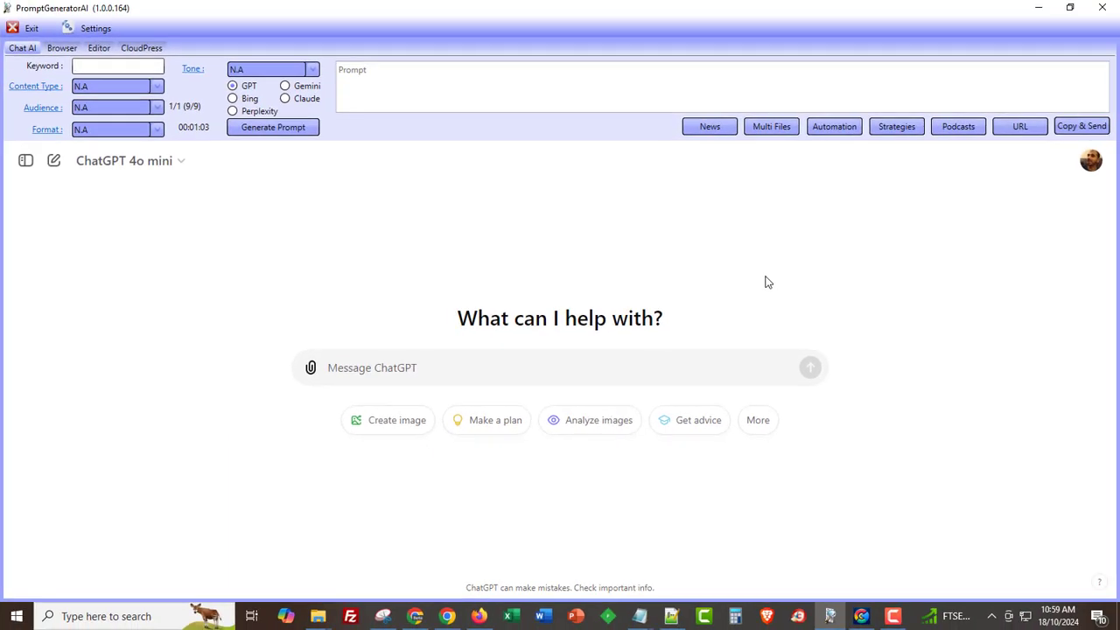
# Inspect the Amazon Product Reviews strategy's nine prompts twice, then close the Automation window.
pyautogui.click(838, 131)
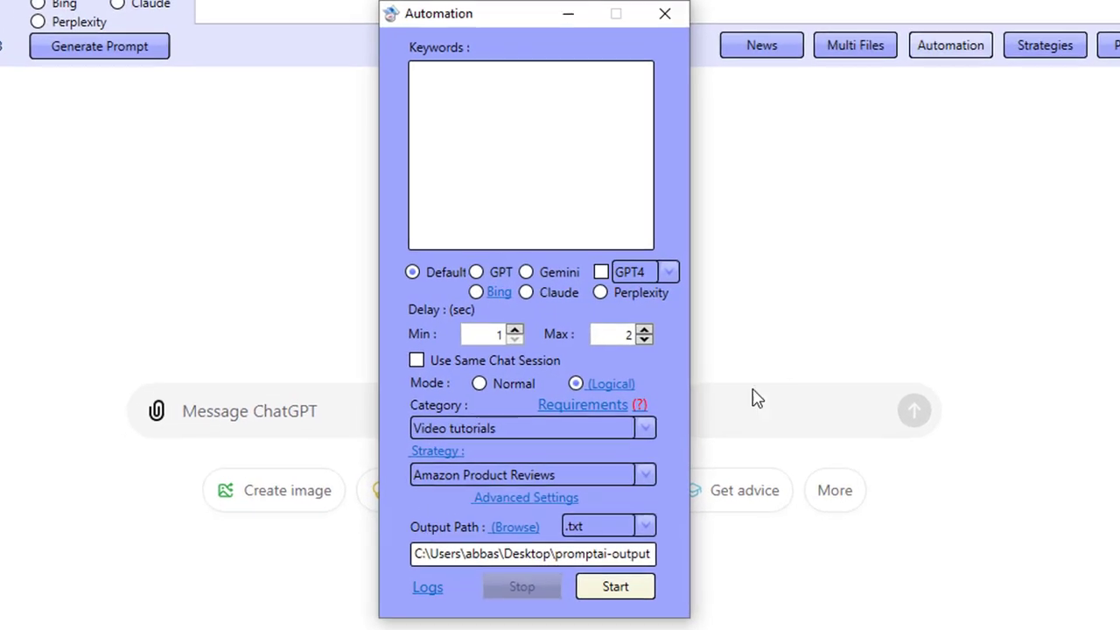
pyautogui.click(433, 456)
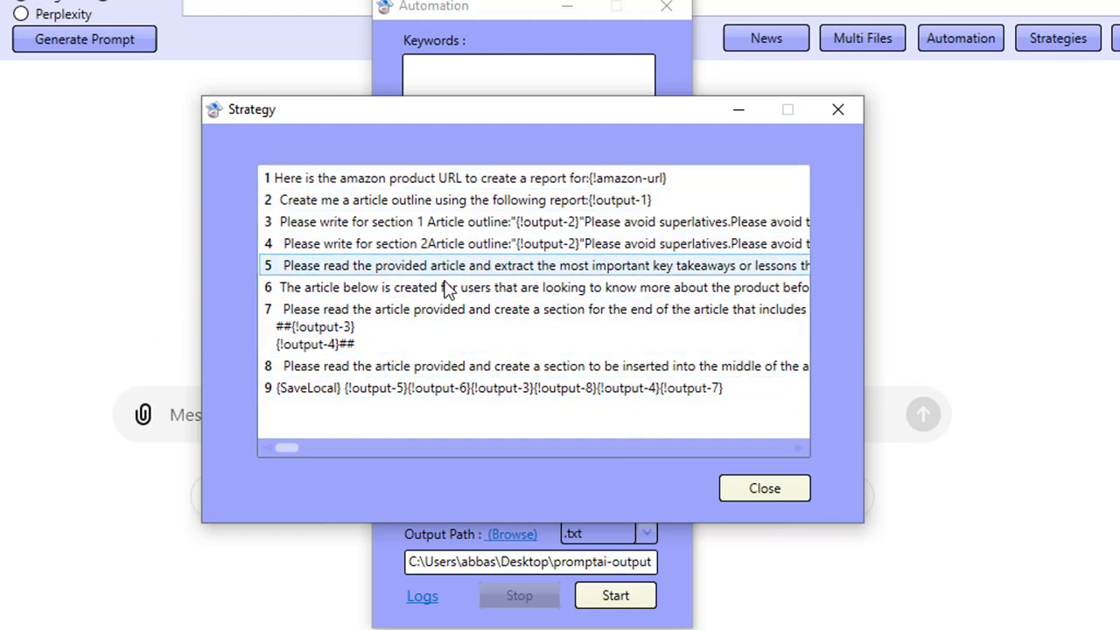
pyautogui.click(837, 111)
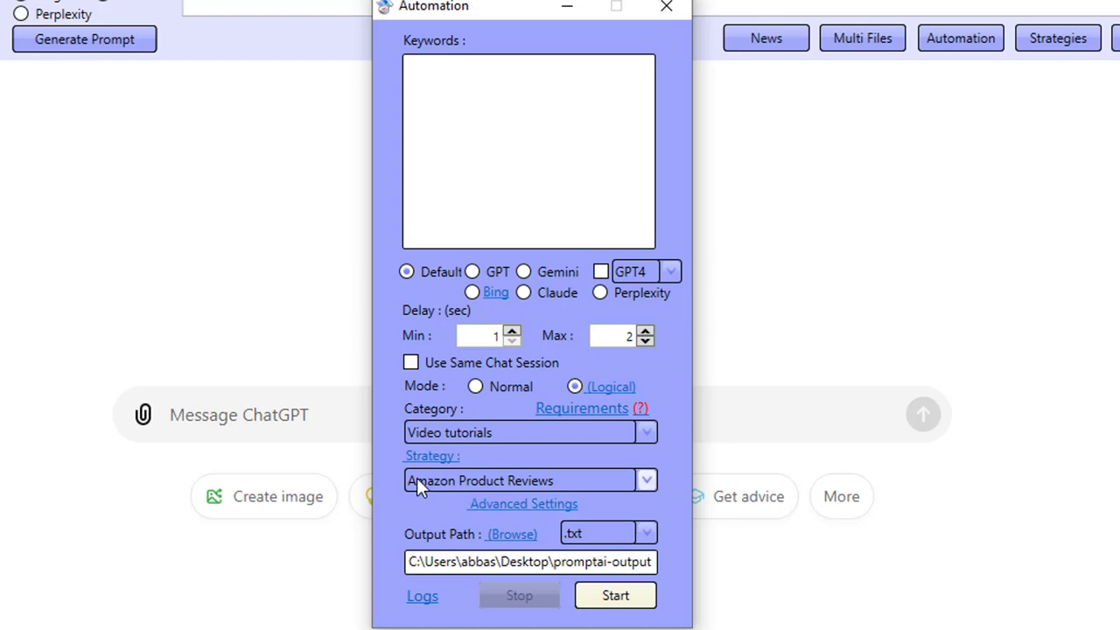
pyautogui.click(433, 456)
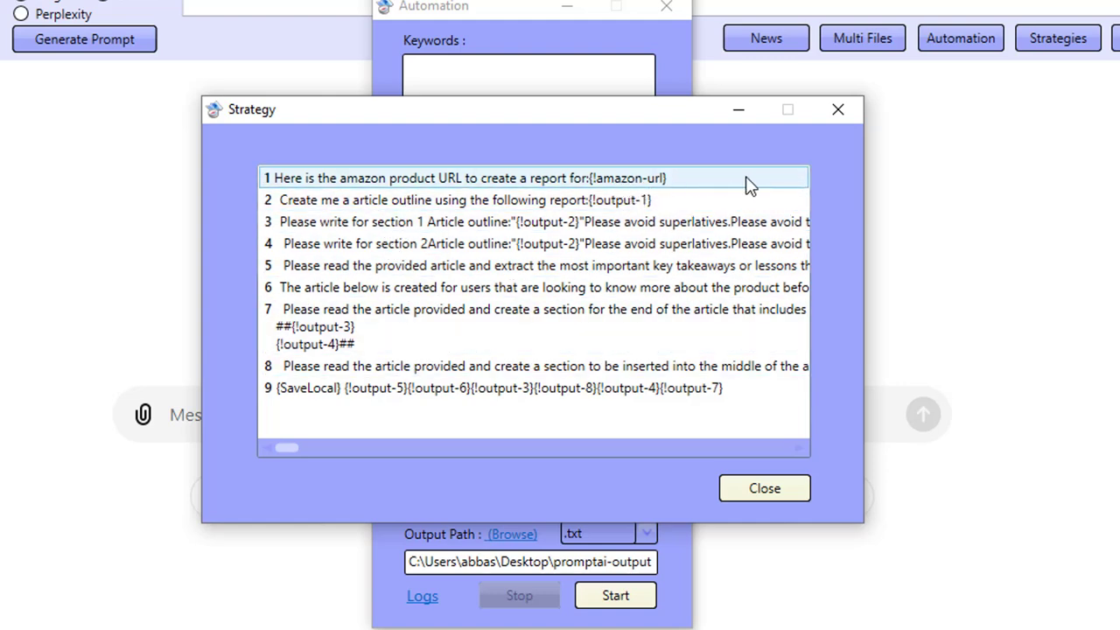
pyautogui.click(840, 110)
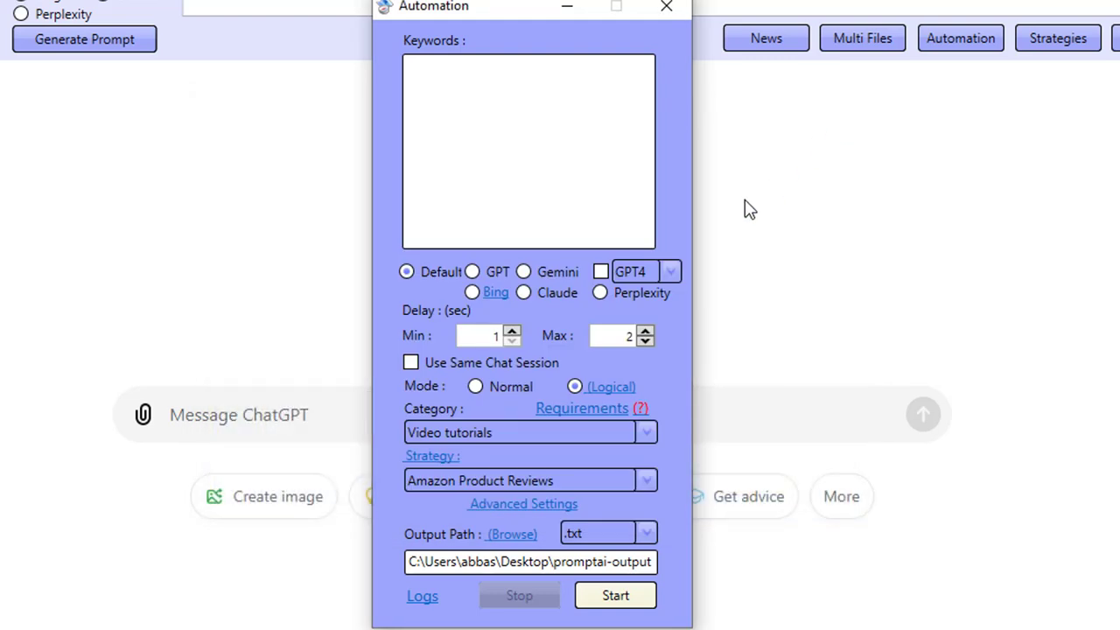
pyautogui.click(668, 11)
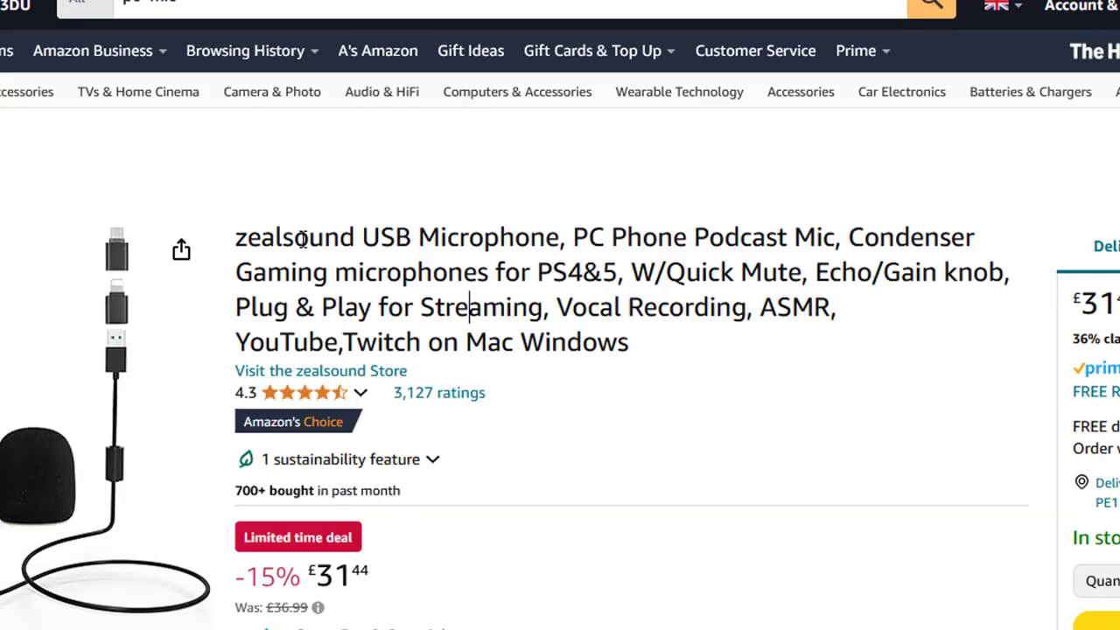
# Search Amazon for 'desktop fan' and filter the results to £240 and above.
pyautogui.click(279, 7)
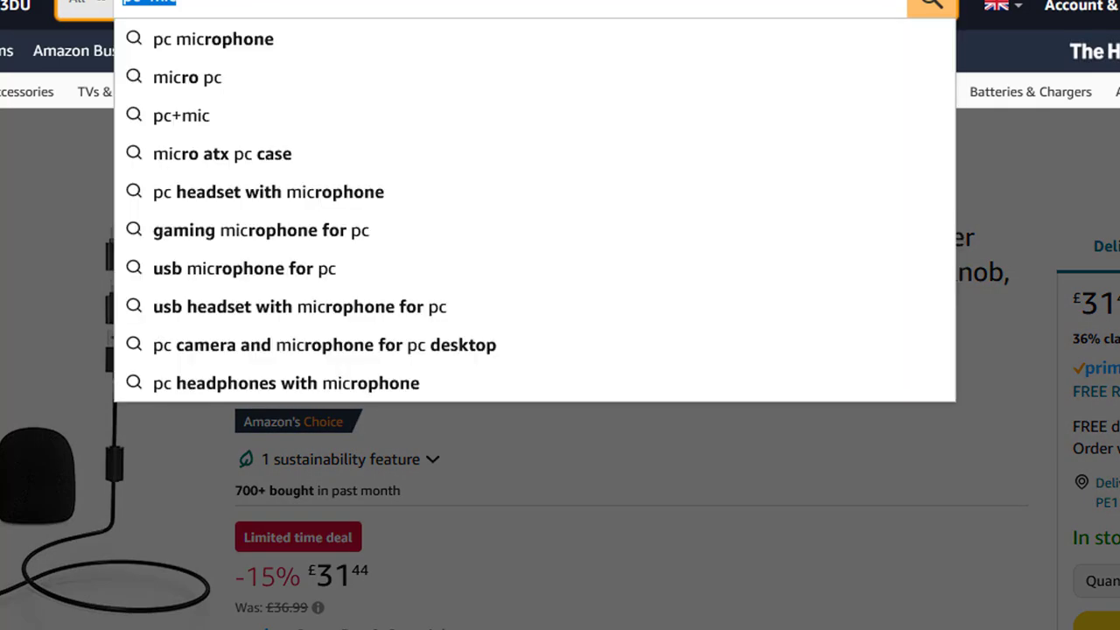
pyautogui.write('d')
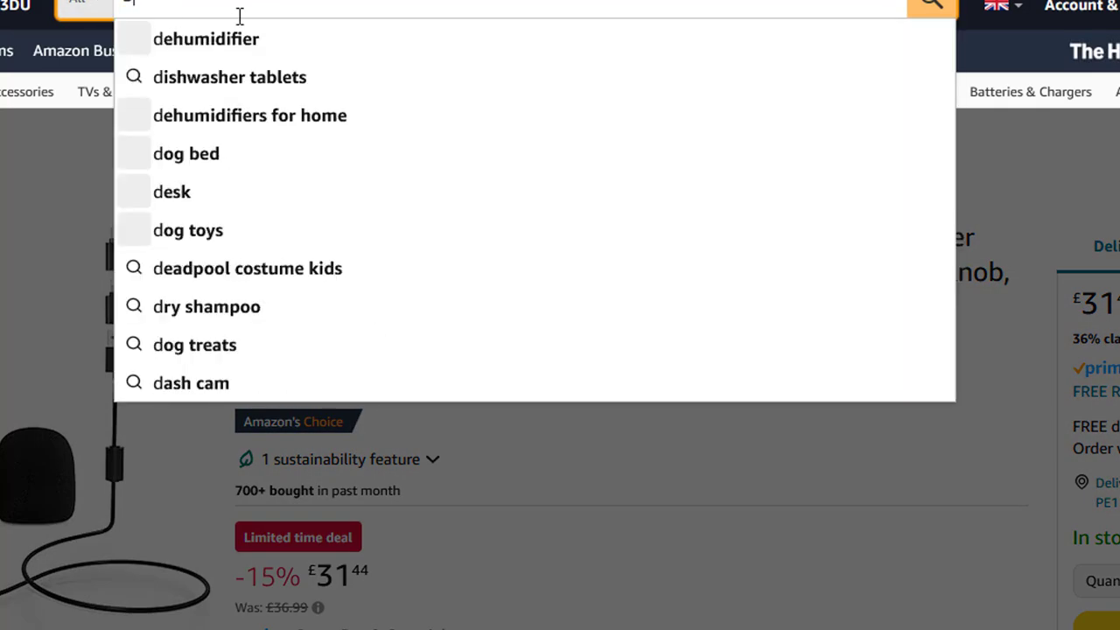
pyautogui.write('esktop fan')
pyautogui.click(243, 40)
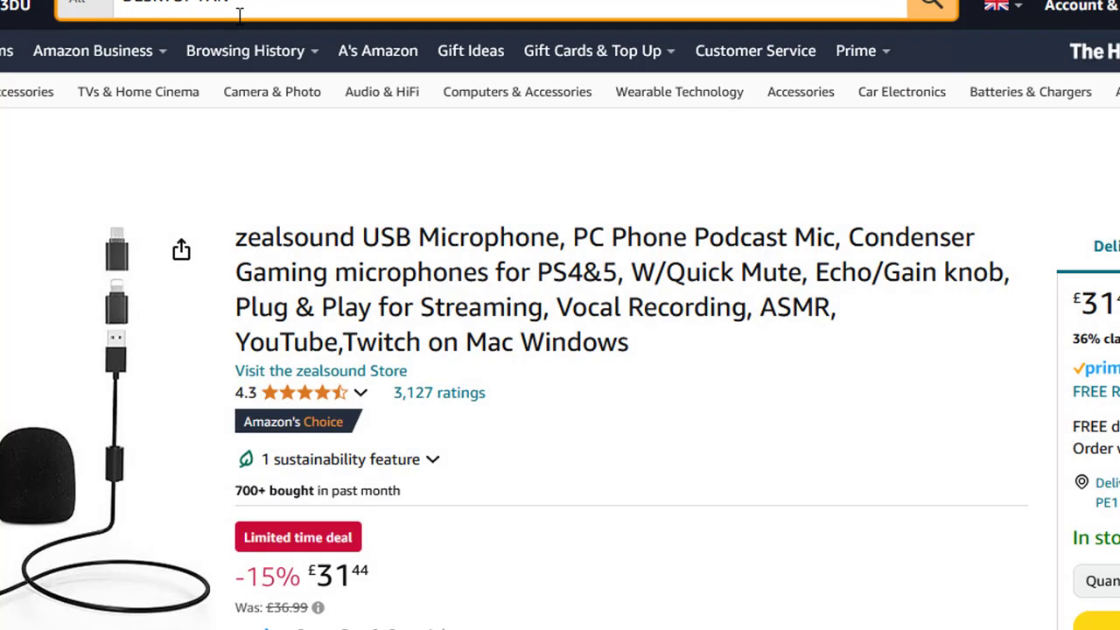
pyautogui.scroll(-3, 446, 508)
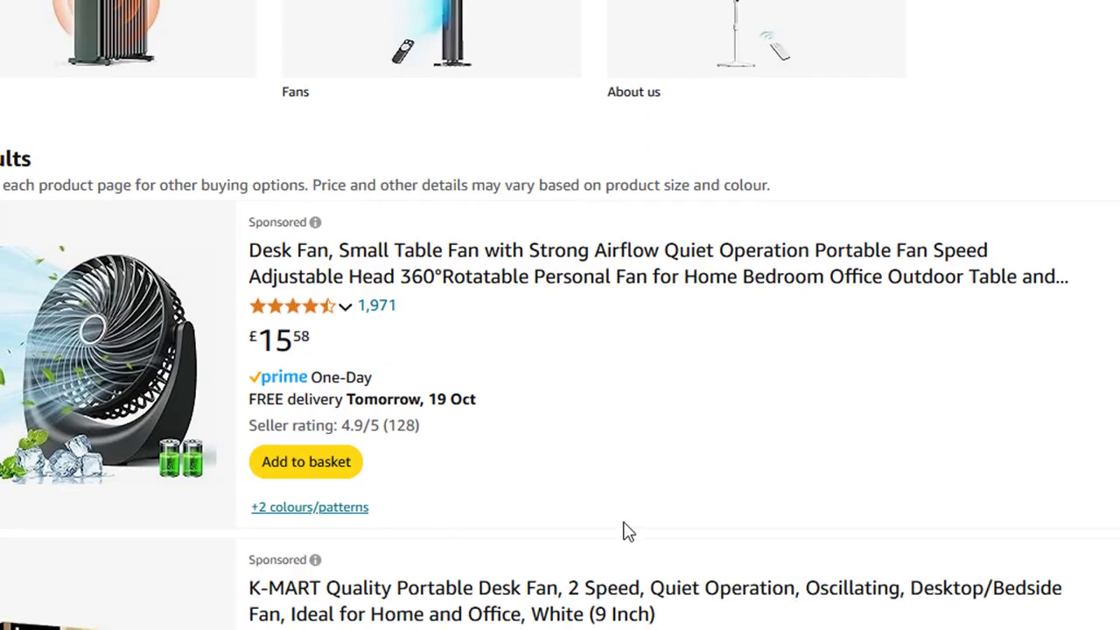
pyautogui.scroll(-15, 626, 530)
pyautogui.scroll(18, 626, 530)
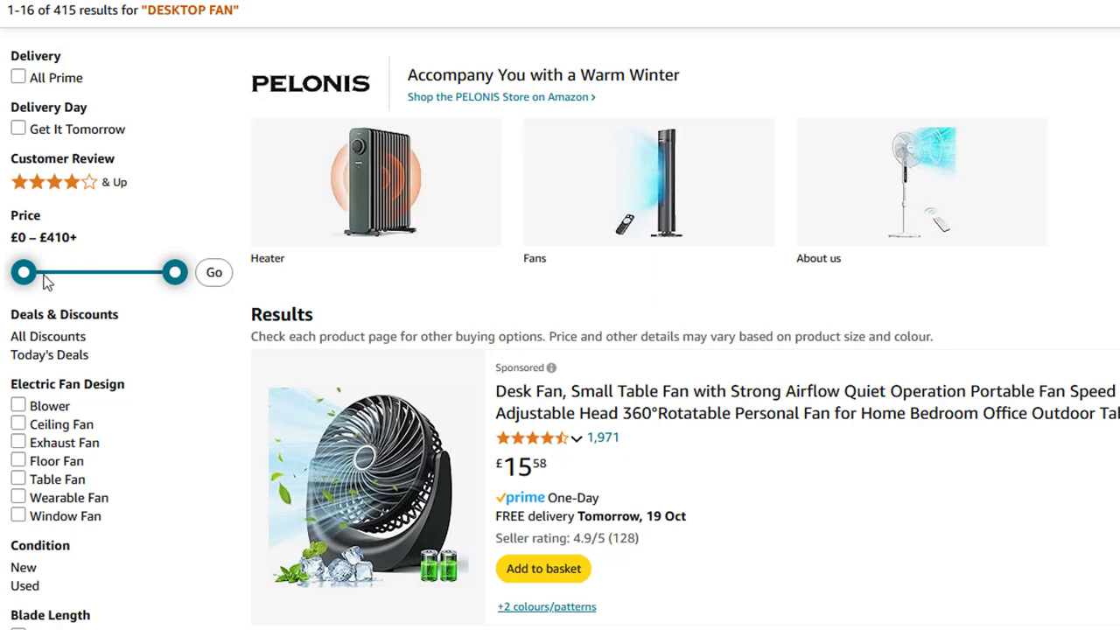
pyautogui.moveTo(21, 279); pyautogui.dragTo(146, 278)
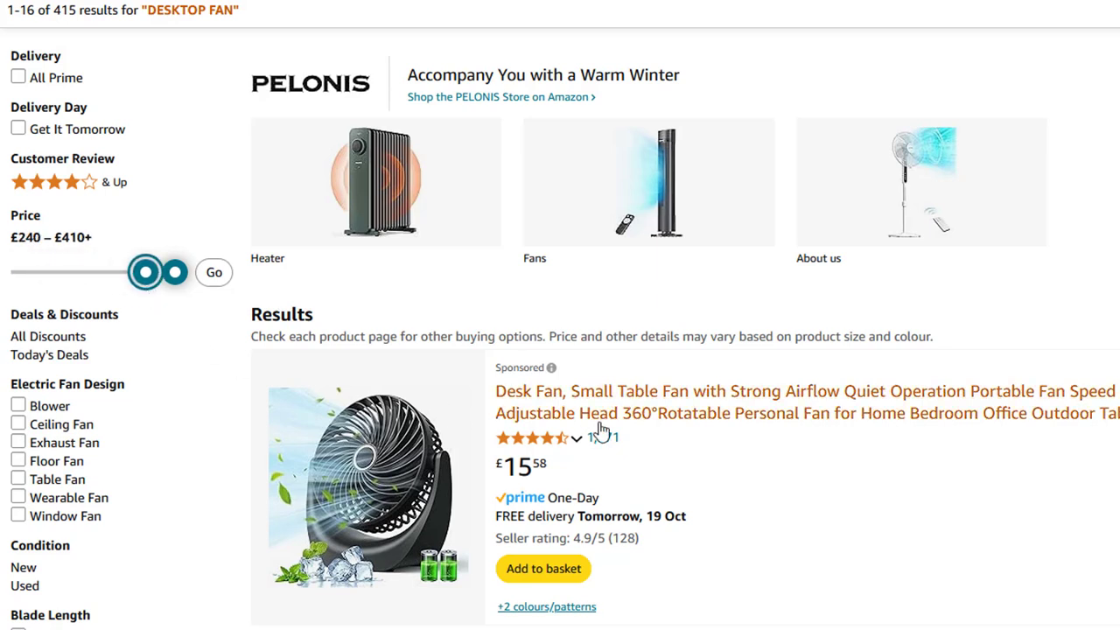
pyautogui.click(224, 282)
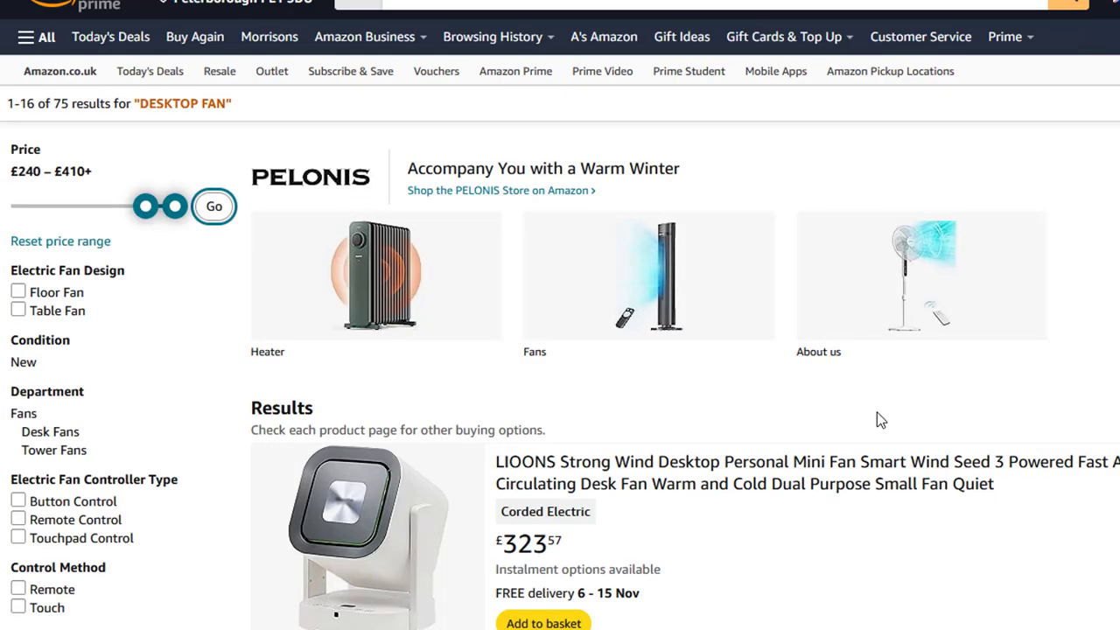
pyautogui.scroll(-3, 876, 412)
pyautogui.scroll(-5, 748, 341)
pyautogui.scroll(2, 750, 358)
# Open the XHTONGSH air circulator fan listing, copy its web address, and return to the results.
pyautogui.click(655, 353)
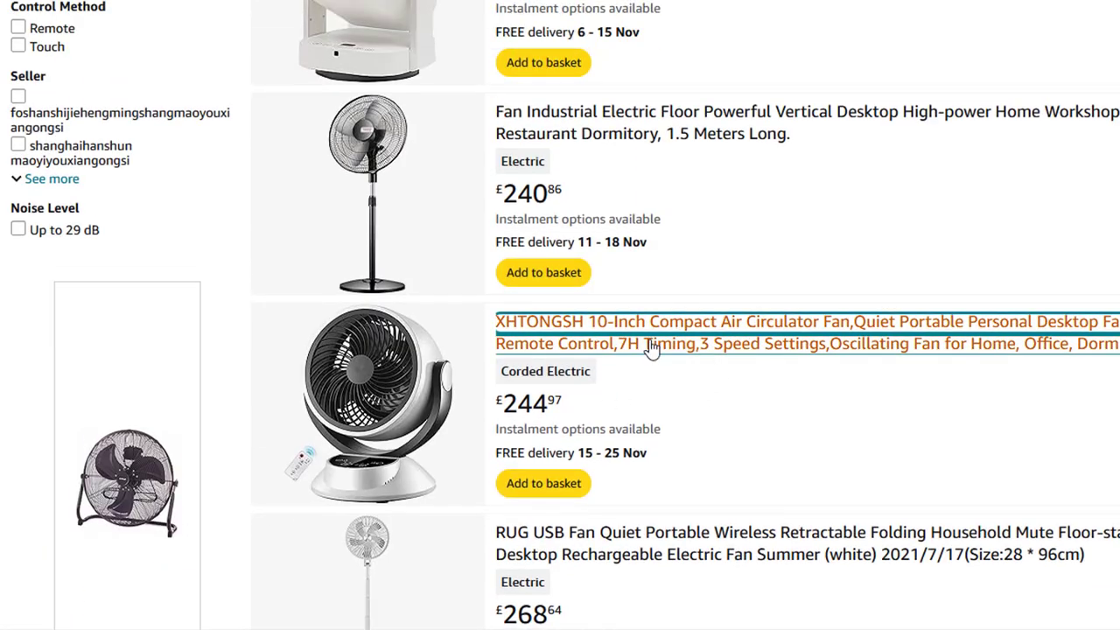
pyautogui.click(501, 2)
pyautogui.rightClick(501, 2)
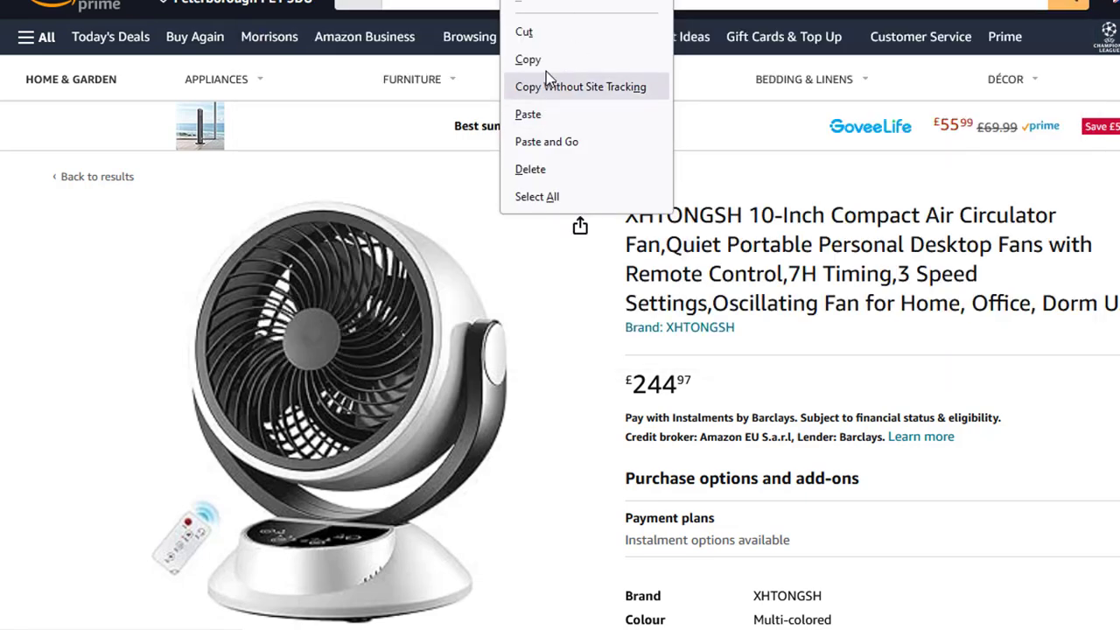
pyautogui.click(551, 88)
pyautogui.scroll(-3, 805, 282)
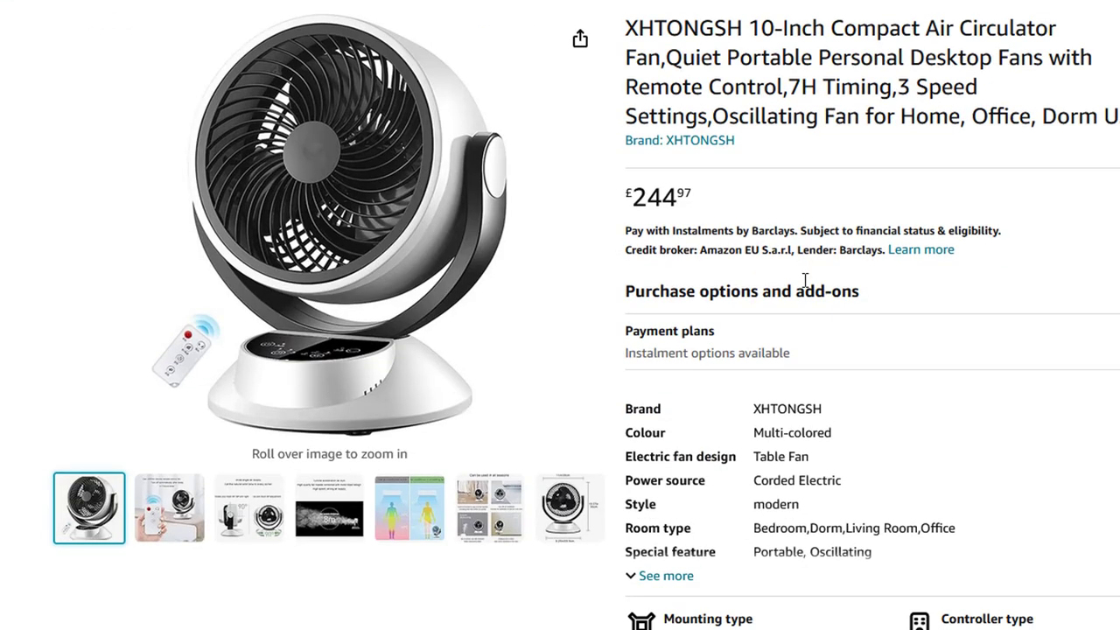
pyautogui.scroll(-20, 804, 285)
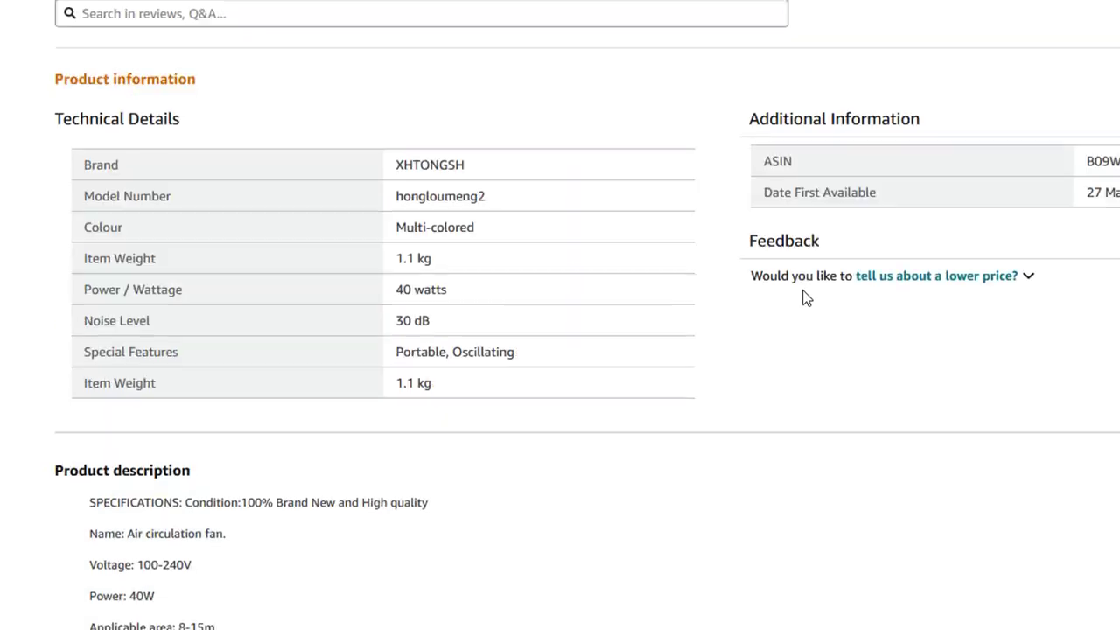
pyautogui.scroll(-10, 800, 293)
pyautogui.scroll(12, 797, 298)
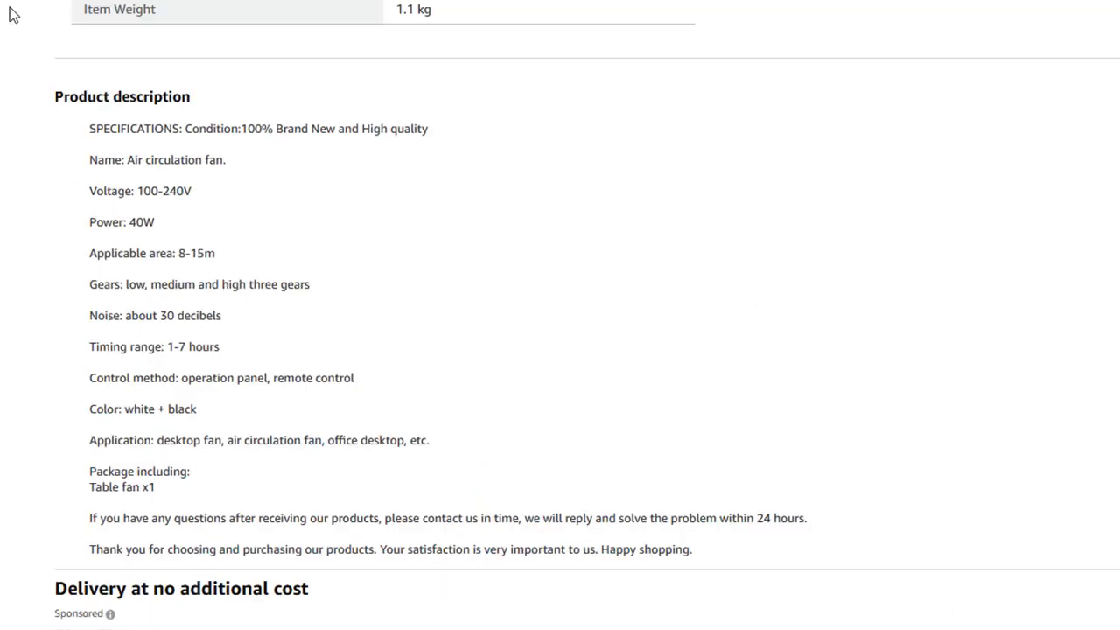
pyautogui.hotkey('alt', 'Left')
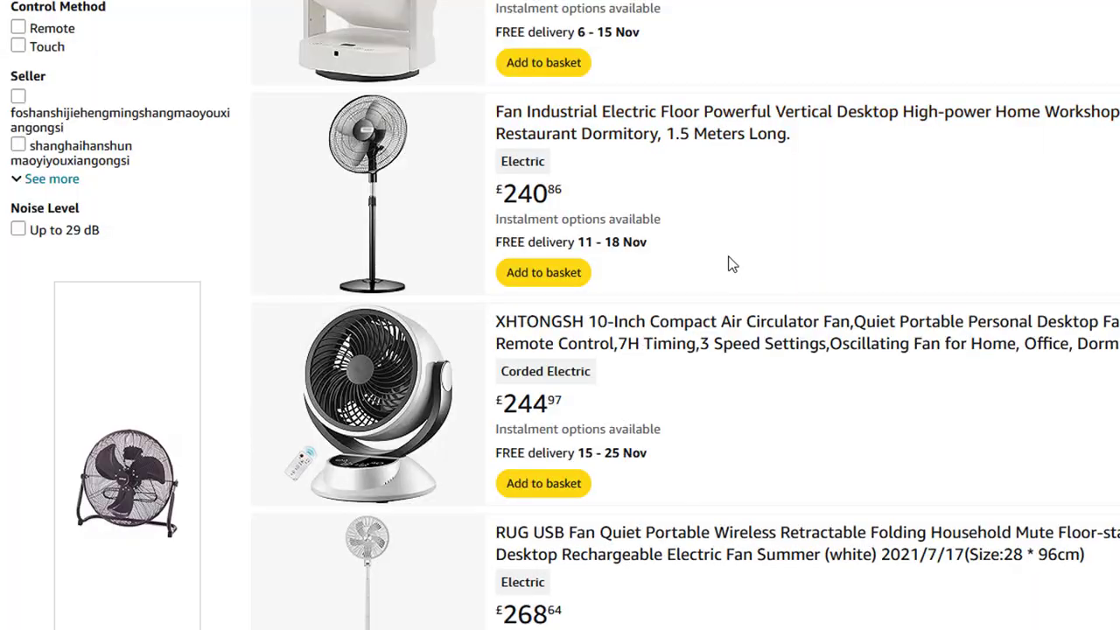
pyautogui.scroll(-6, 727, 262)
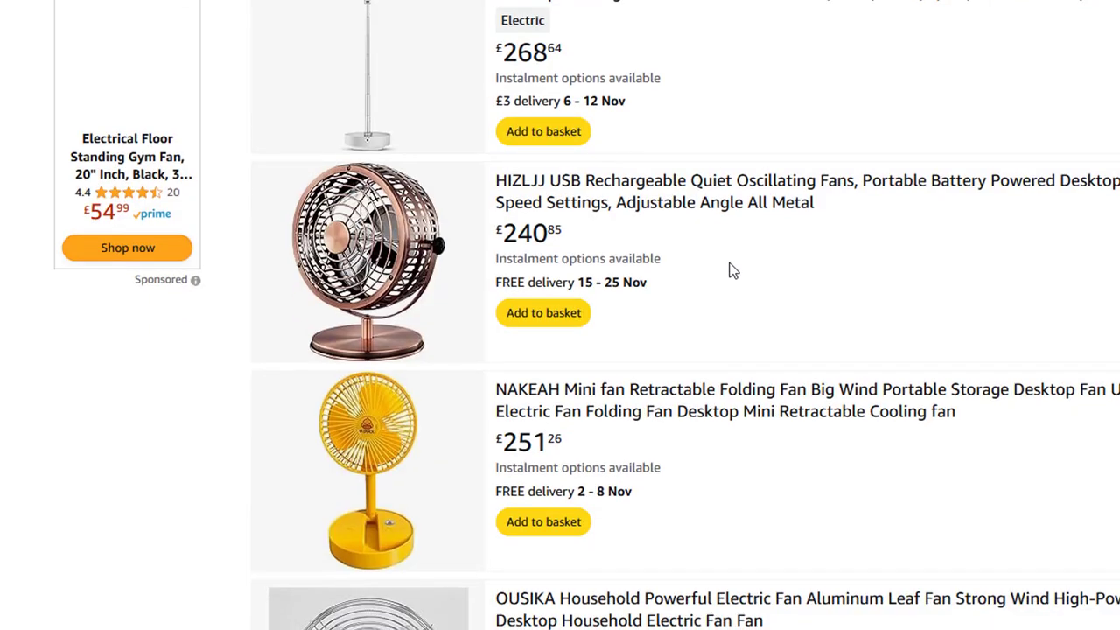
pyautogui.scroll(5, 734, 270)
pyautogui.scroll(15, 730, 267)
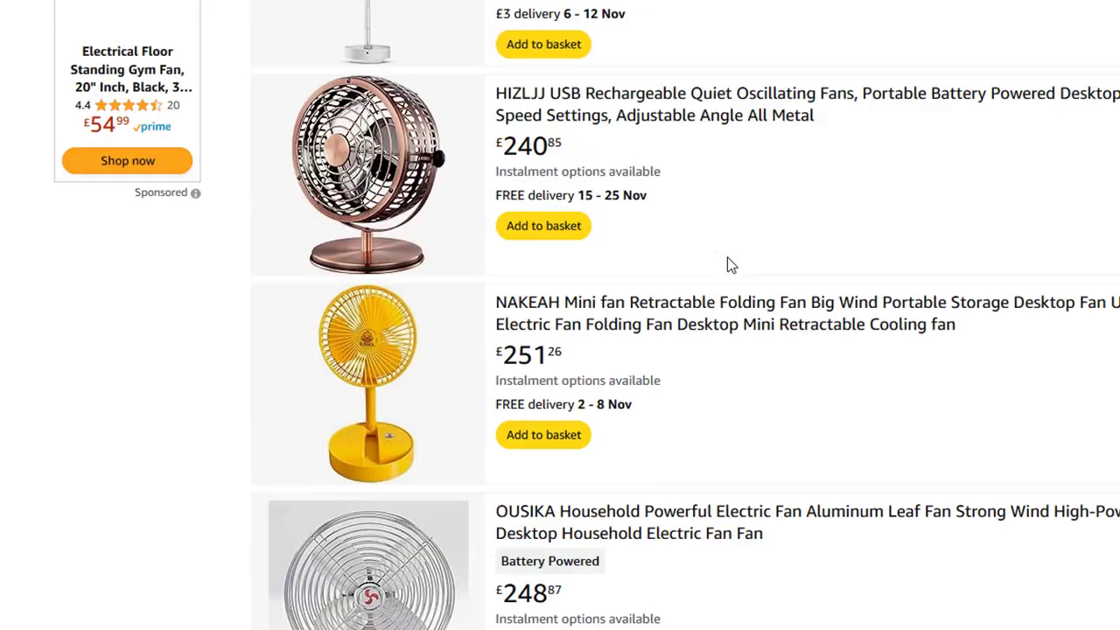
# Search Amazon for 'samsung lcd tv'.
pyautogui.click(494, 4)
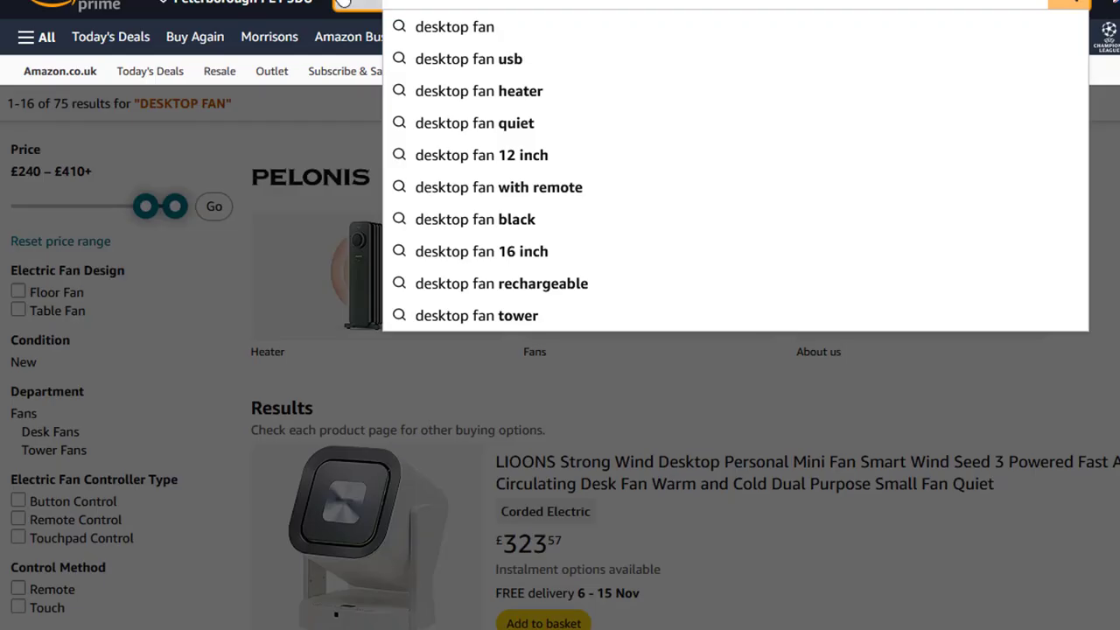
pyautogui.hotkey('ctrl', 'a')
pyautogui.write('samsung lcd tv')
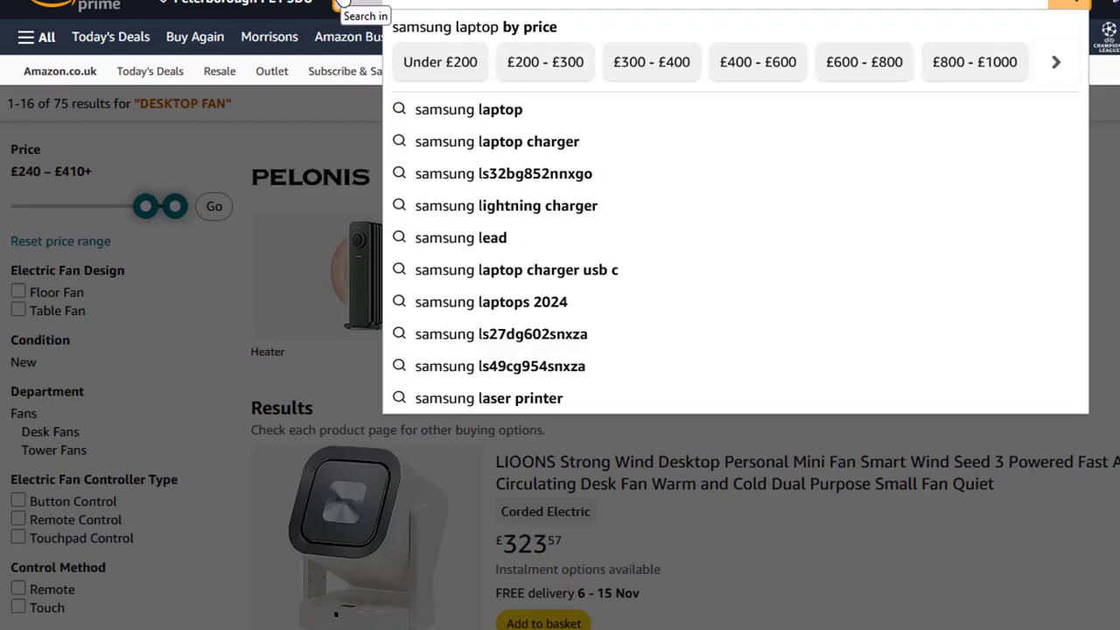
pyautogui.press('Return')
pyautogui.scroll(-10, 617, 355)
pyautogui.scroll(-10, 623, 350)
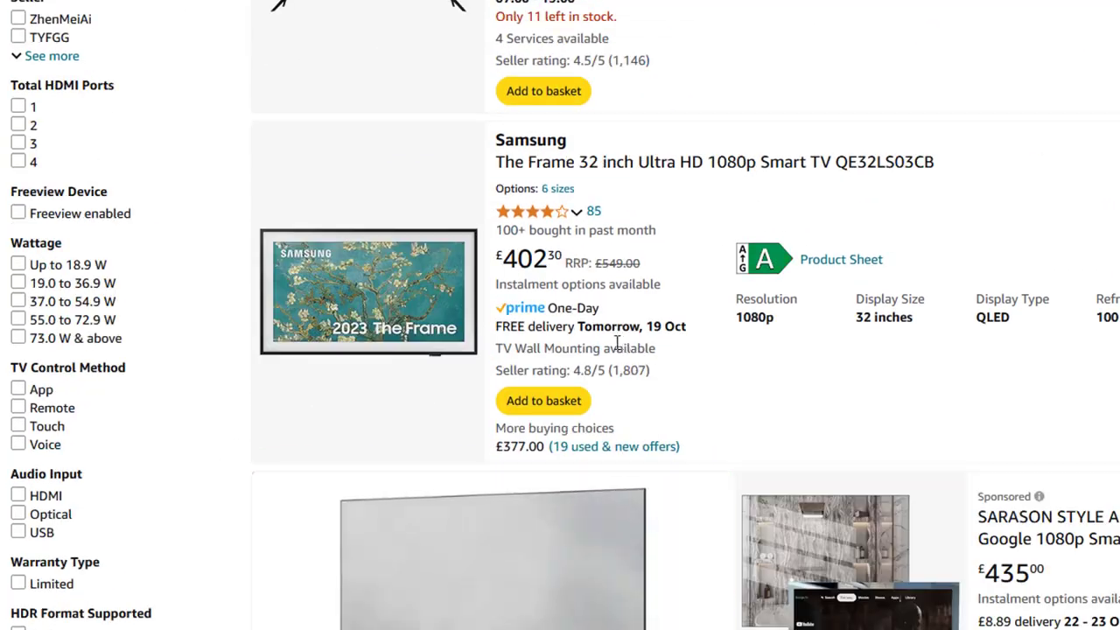
# Open The Frame 32-inch TV listing, copy its web address, and switch back to PromptGeneratorAI.
pyautogui.click(569, 164)
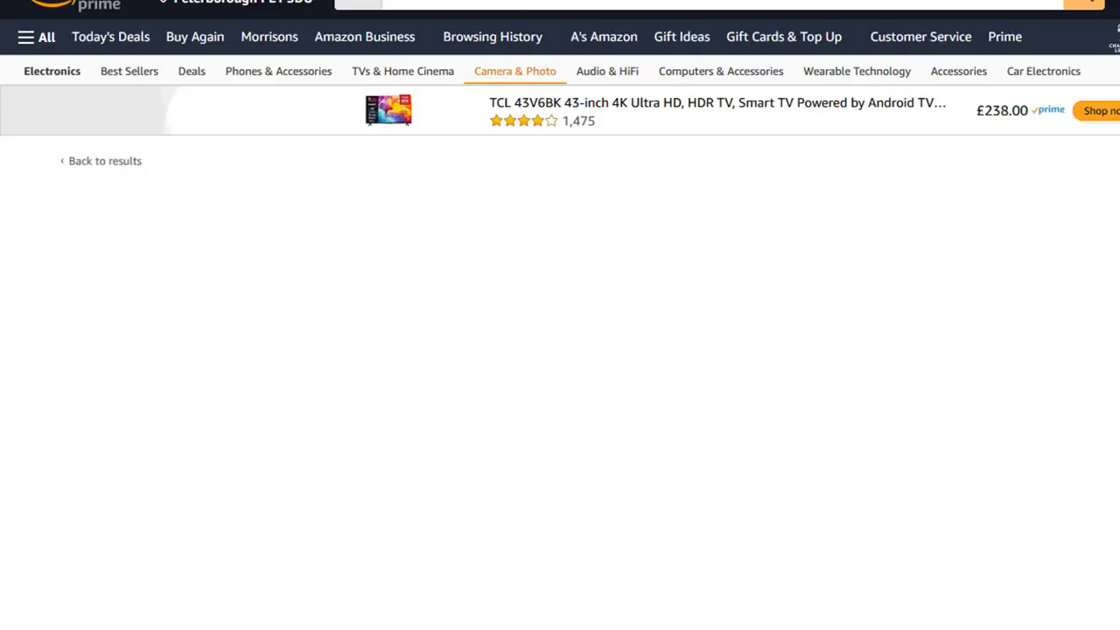
pyautogui.click(542, 3)
pyautogui.rightClick(525, 3)
pyautogui.click(547, 56)
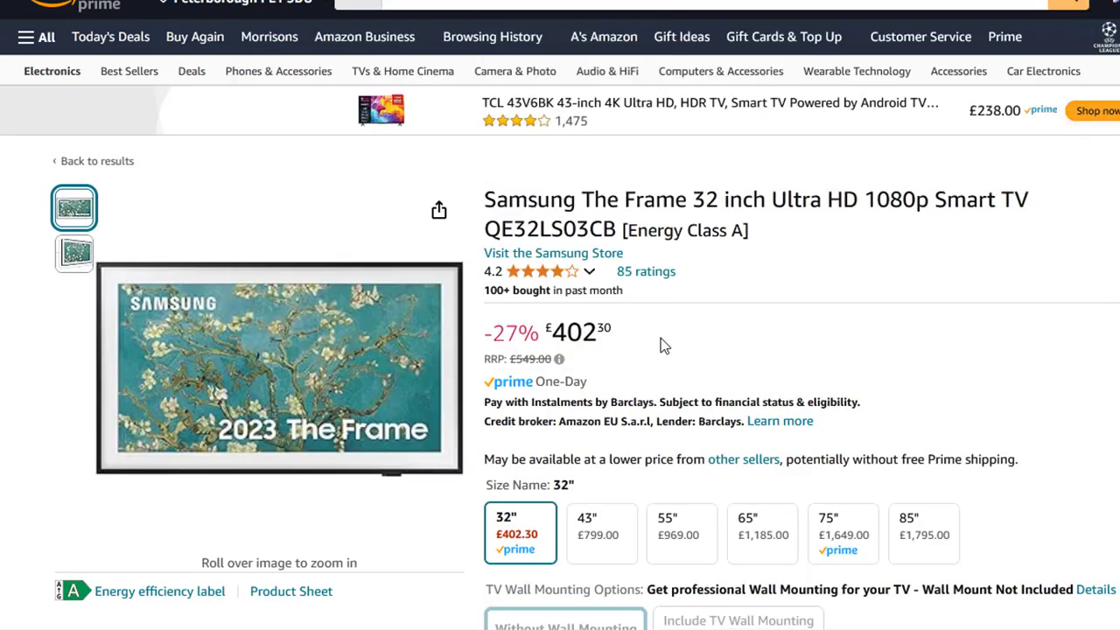
pyautogui.scroll(-5, 670, 367)
pyautogui.scroll(5, 665, 364)
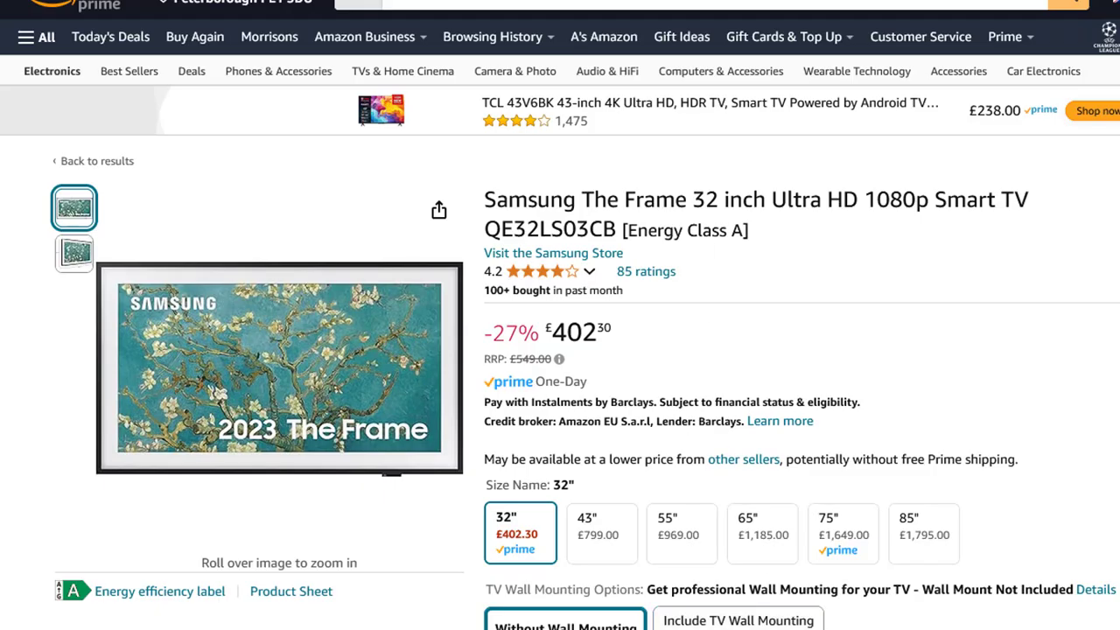
pyautogui.hotkey('alt', 'Tab')
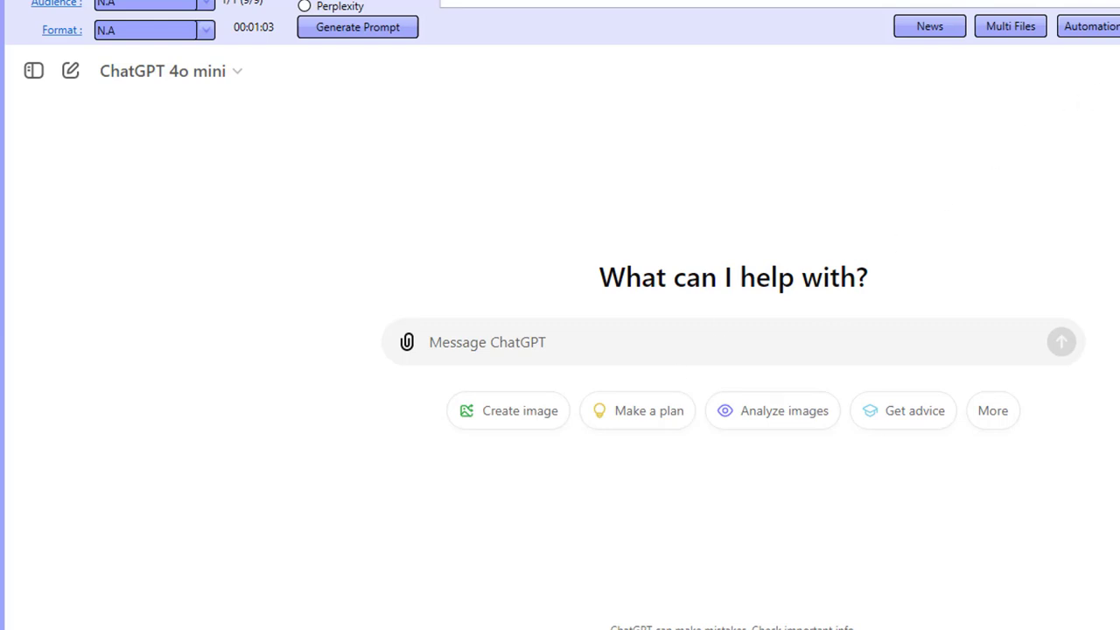
# Keep Video tutorials as the category and Amazon Product Reviews as the automation strategy.
pyautogui.click(1104, 31)
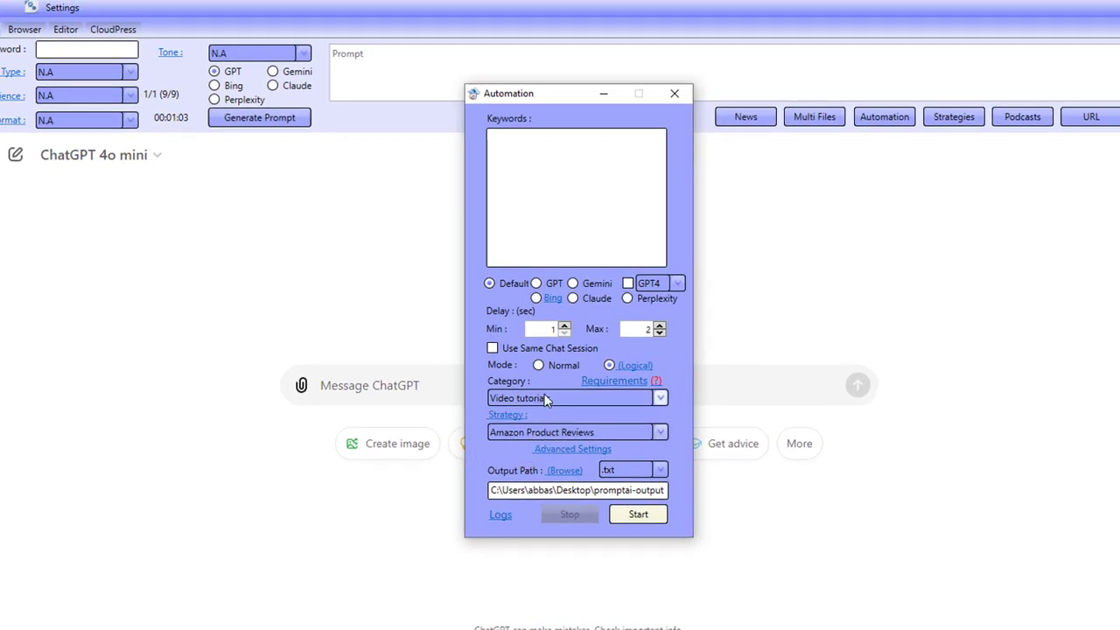
pyautogui.click(660, 399)
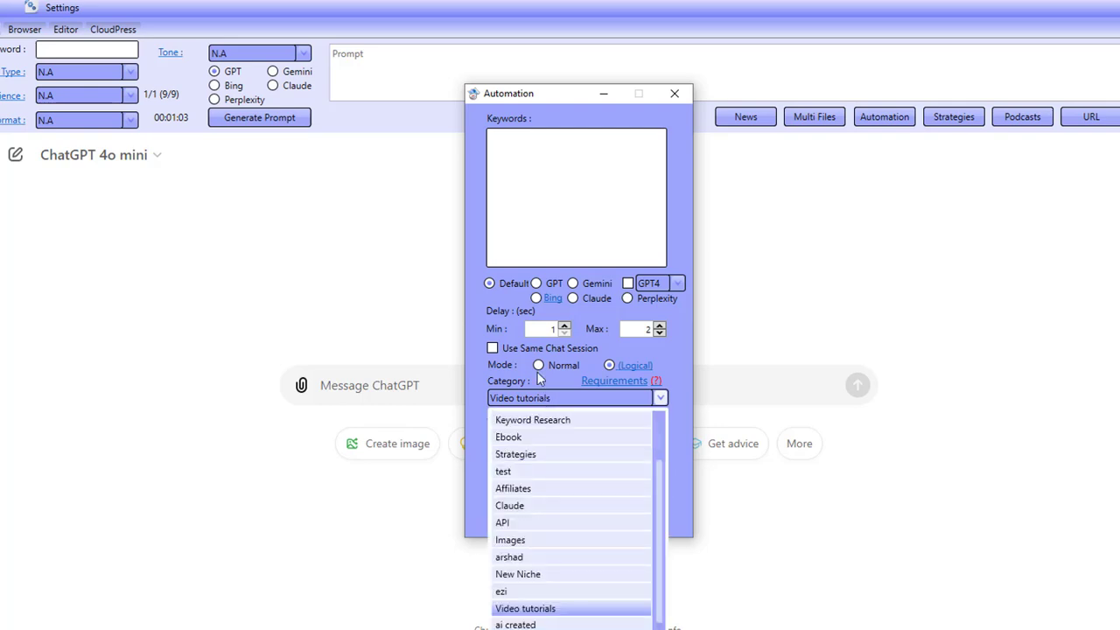
pyautogui.click(489, 365)
pyautogui.click(537, 435)
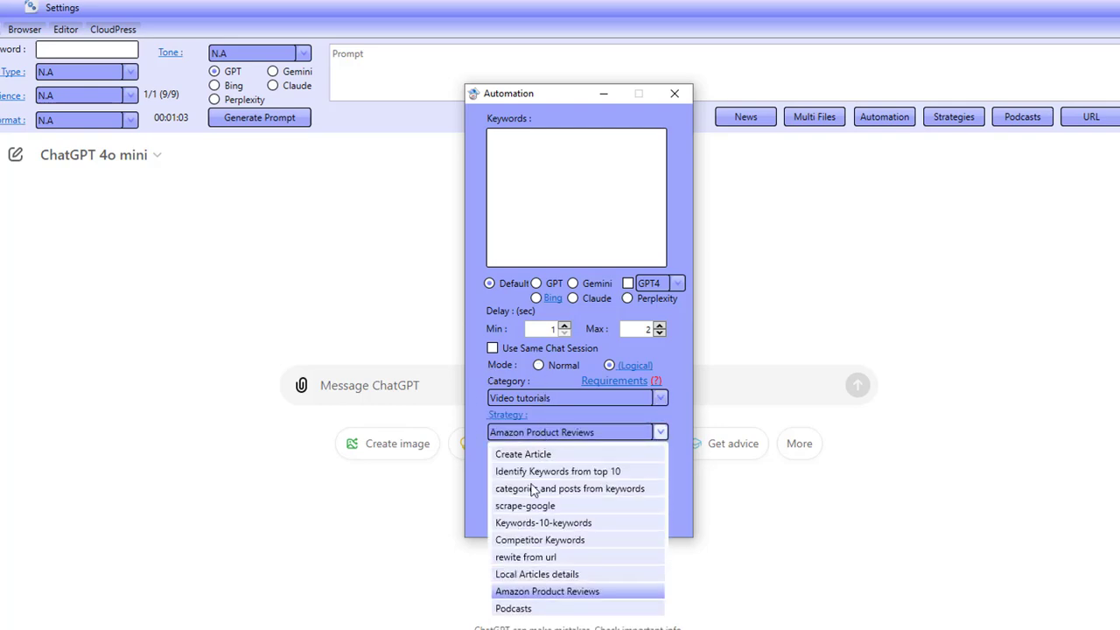
pyautogui.click(566, 427)
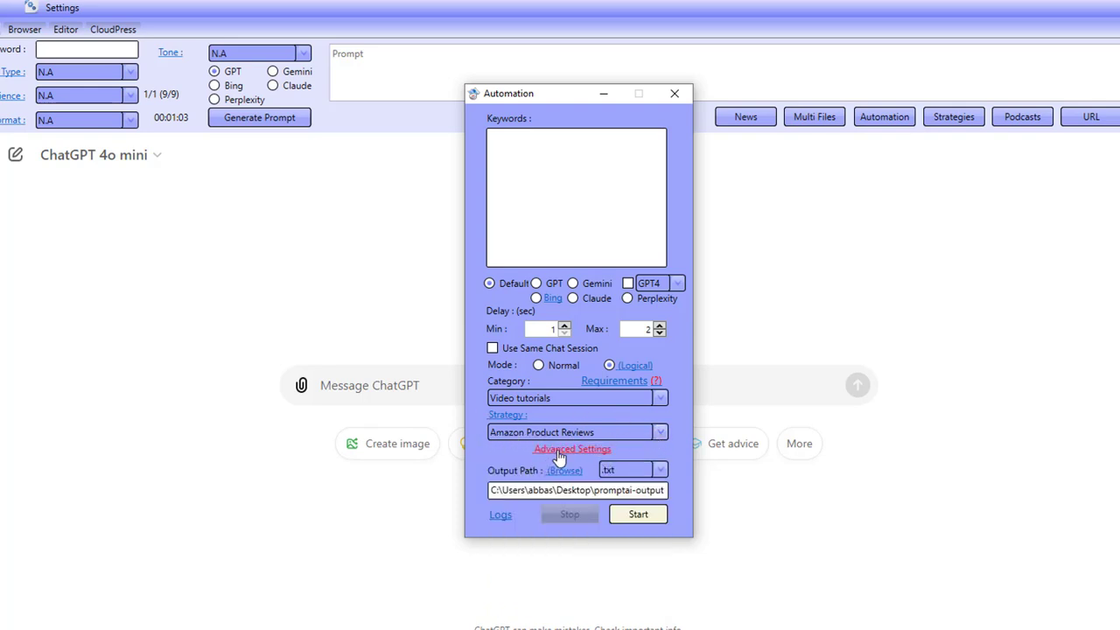
# Replace the {amazon-url} short code value with the copied Frame TV URL and save it.
pyautogui.click(559, 450)
pyautogui.click(566, 404)
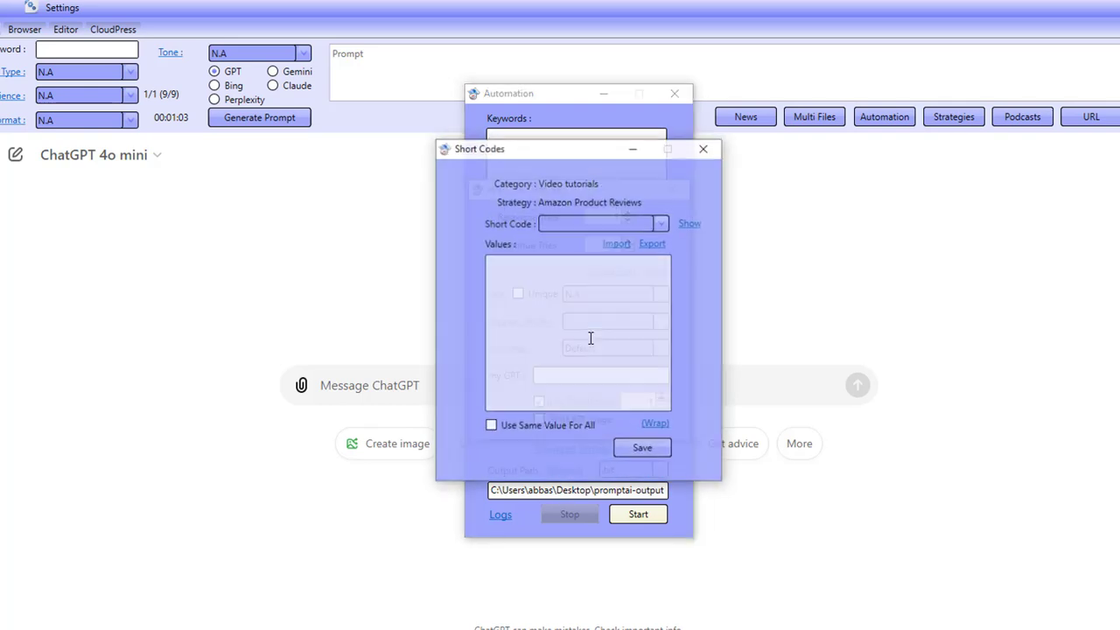
pyautogui.click(648, 223)
pyautogui.click(637, 237)
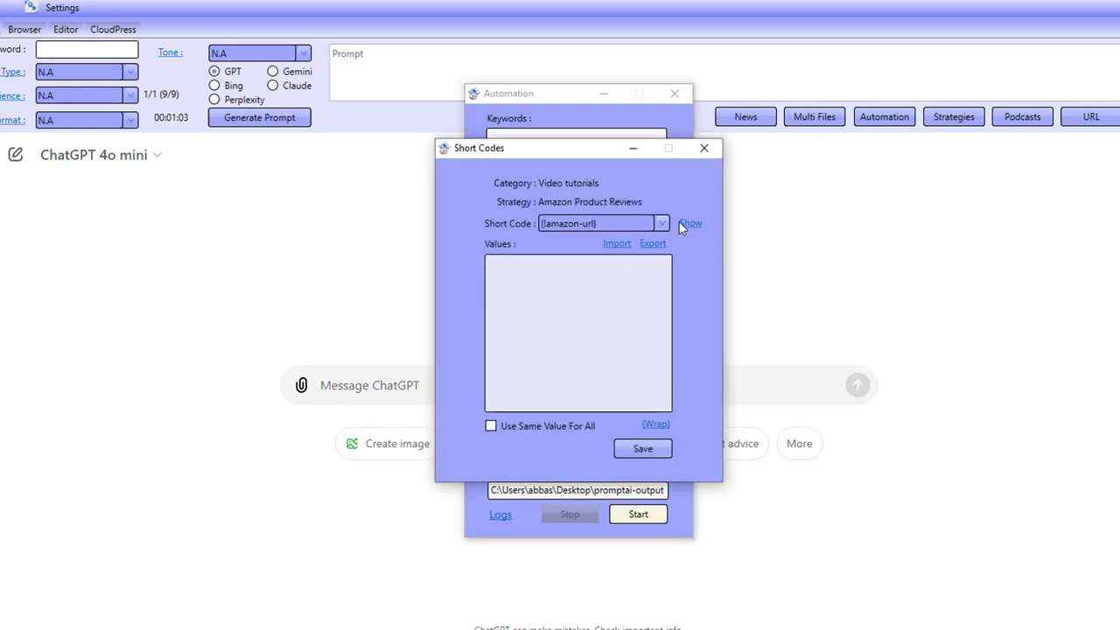
pyautogui.click(682, 222)
pyautogui.click(569, 320)
pyautogui.hotkey('ctrl', 'a')
pyautogui.hotkey('ctrl', 'v')
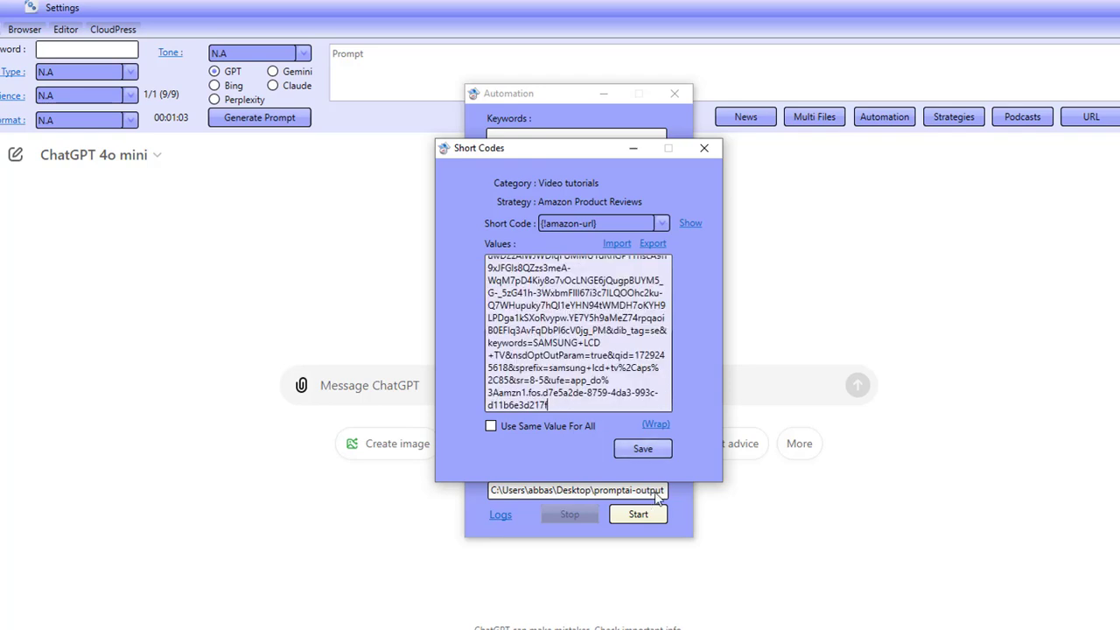
pyautogui.click(637, 448)
pyautogui.click(610, 364)
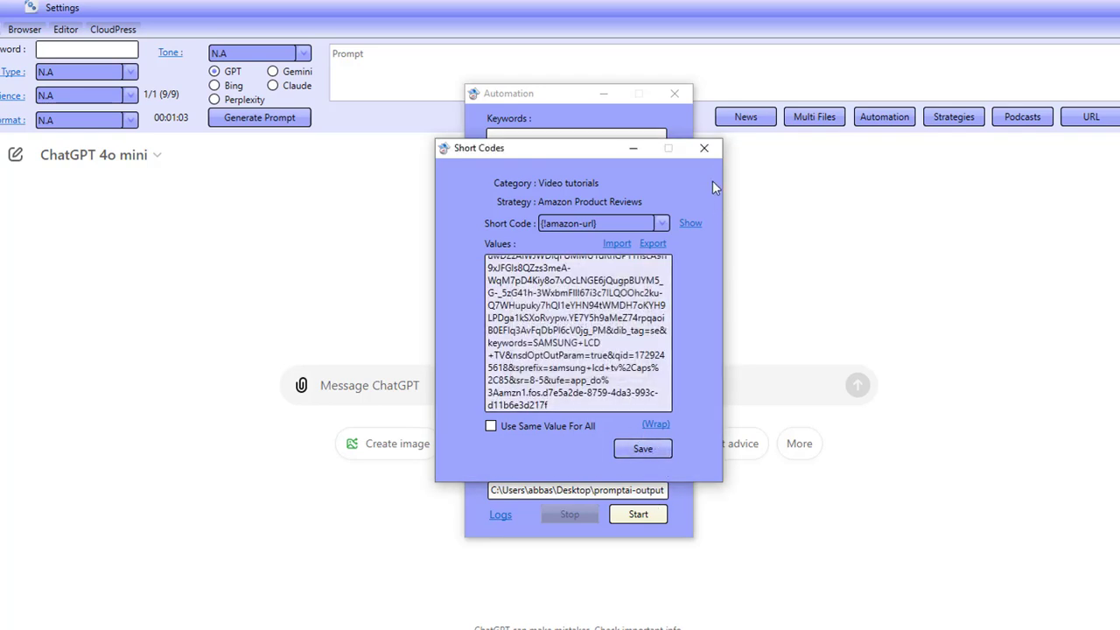
pyautogui.click(704, 148)
pyautogui.click(670, 191)
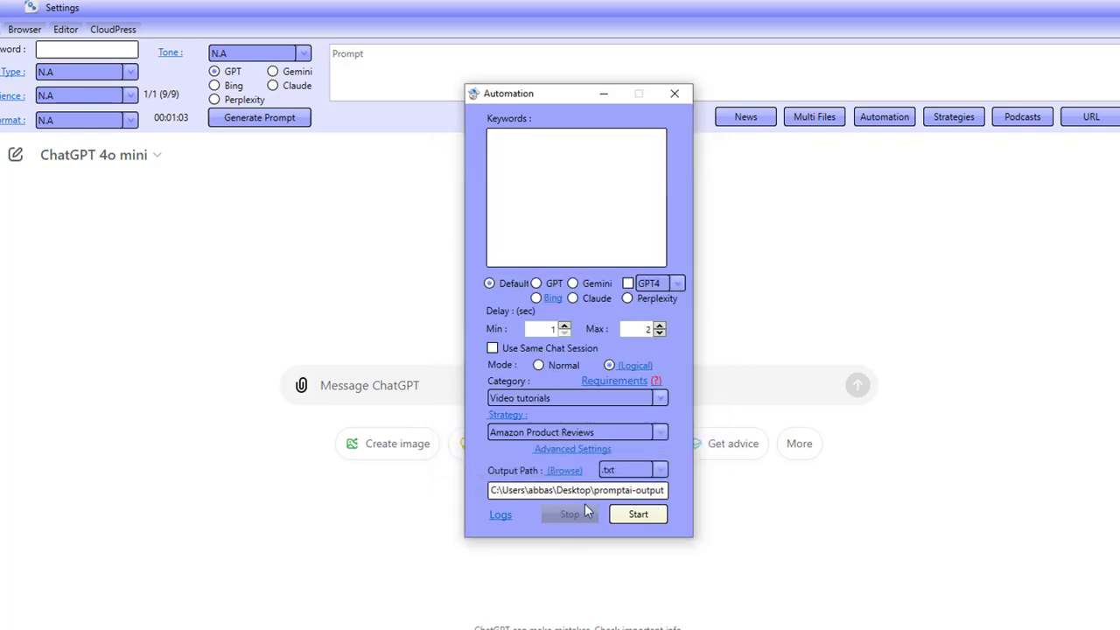
# Run the Amazon Product Reviews automation through all 9 prompt steps and acknowledge its completion.
pyautogui.click(641, 516)
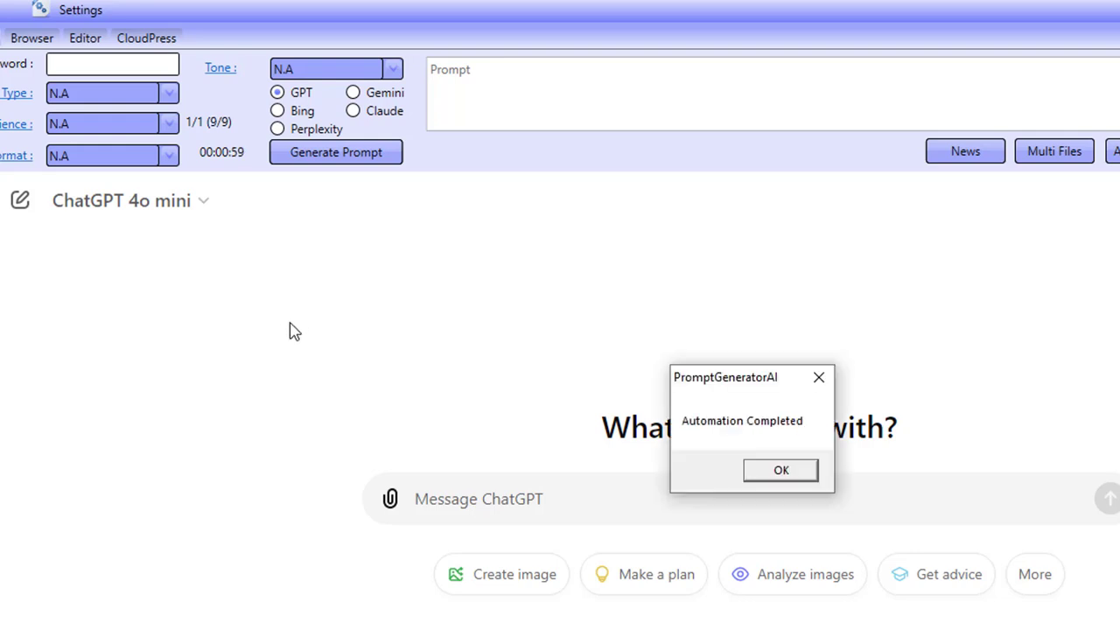
pyautogui.click(771, 477)
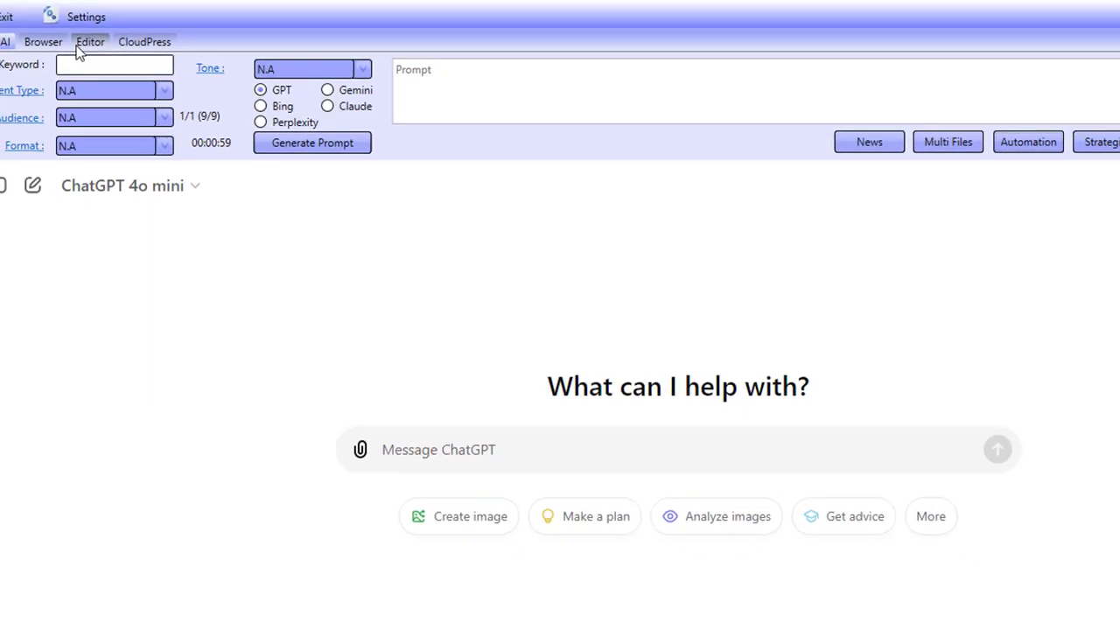
pyautogui.click(85, 37)
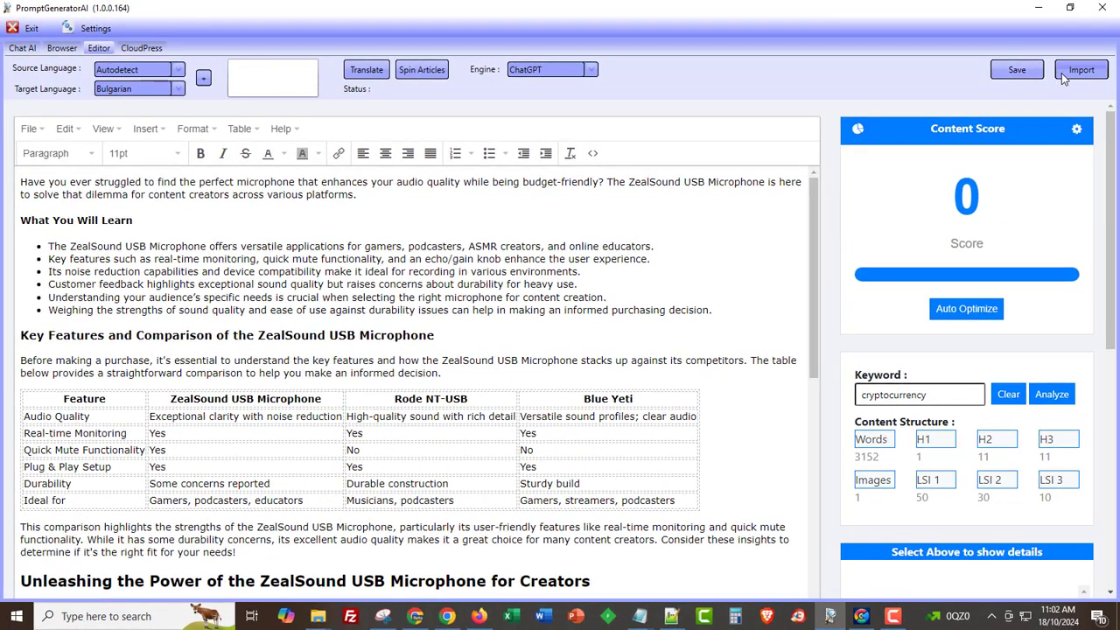
# Import the generated Samsung The Frame TV output file and scroll through the 1783-word review.
pyautogui.click(1080, 70)
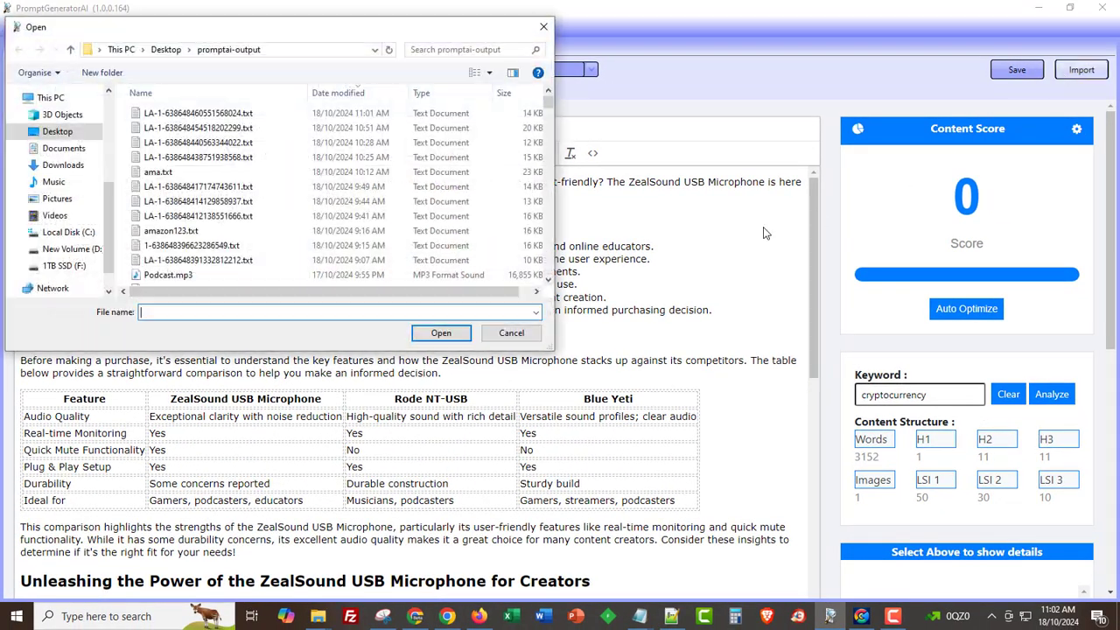
pyautogui.doubleClick(483, 116)
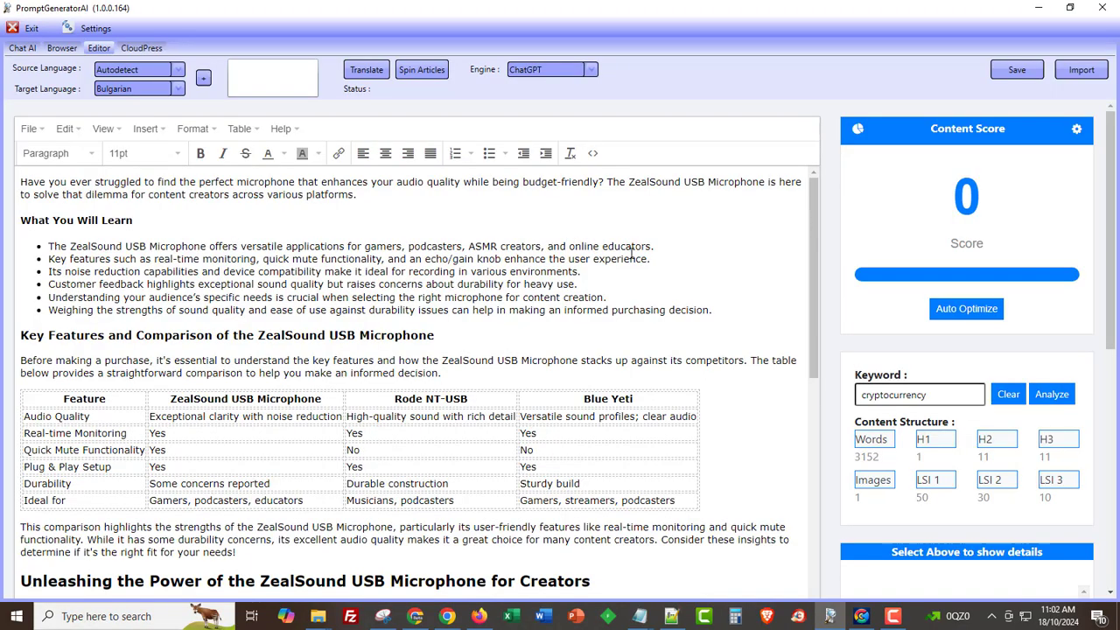
pyautogui.scroll(-20, 635, 267)
pyautogui.scroll(-10, 642, 277)
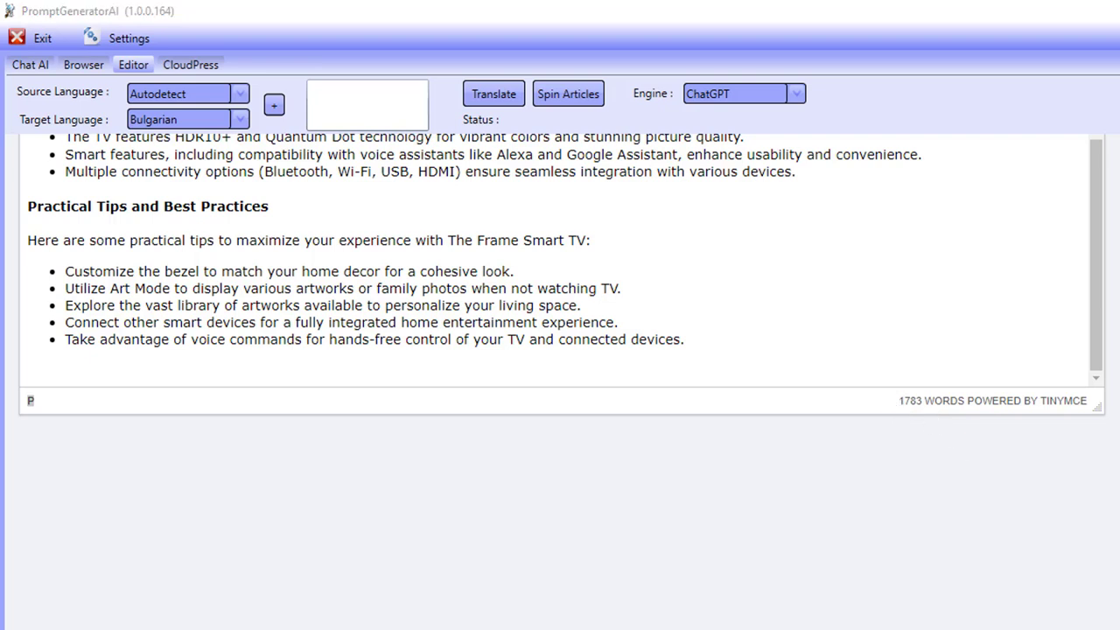
pyautogui.scroll(10, 904, 596)
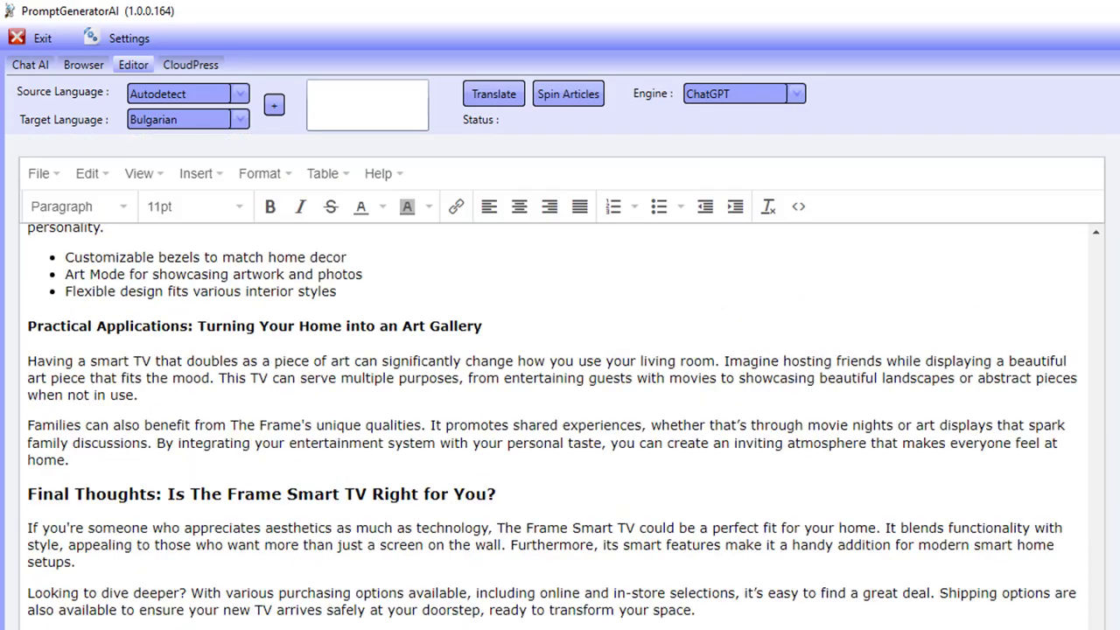
pyautogui.scroll(10, 904, 596)
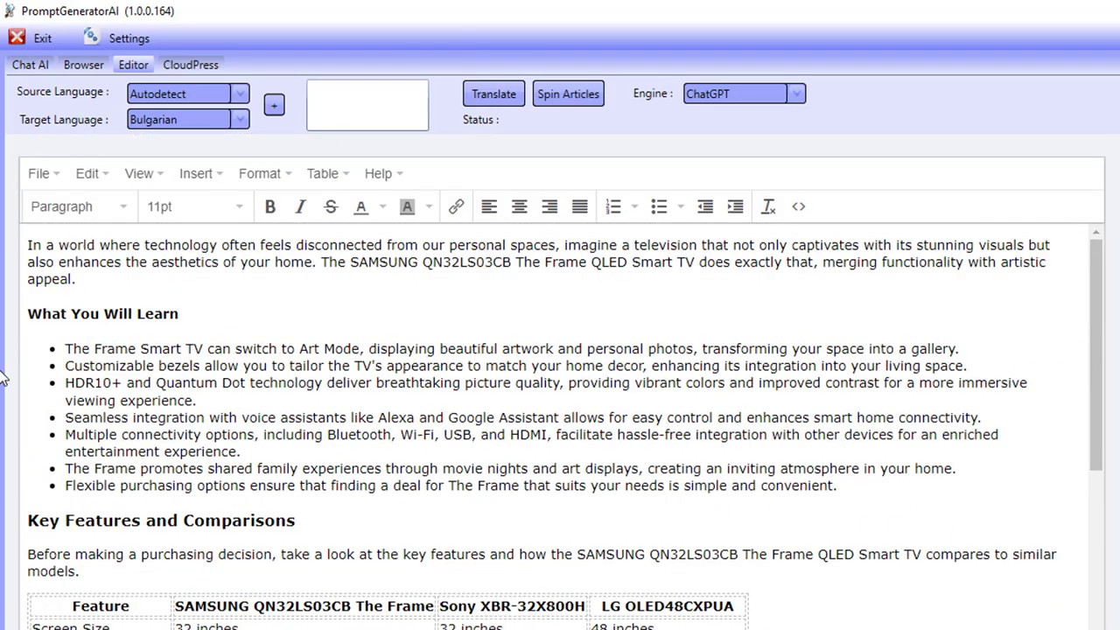
pyautogui.moveTo(29, 246); pyautogui.dragTo(76, 284)
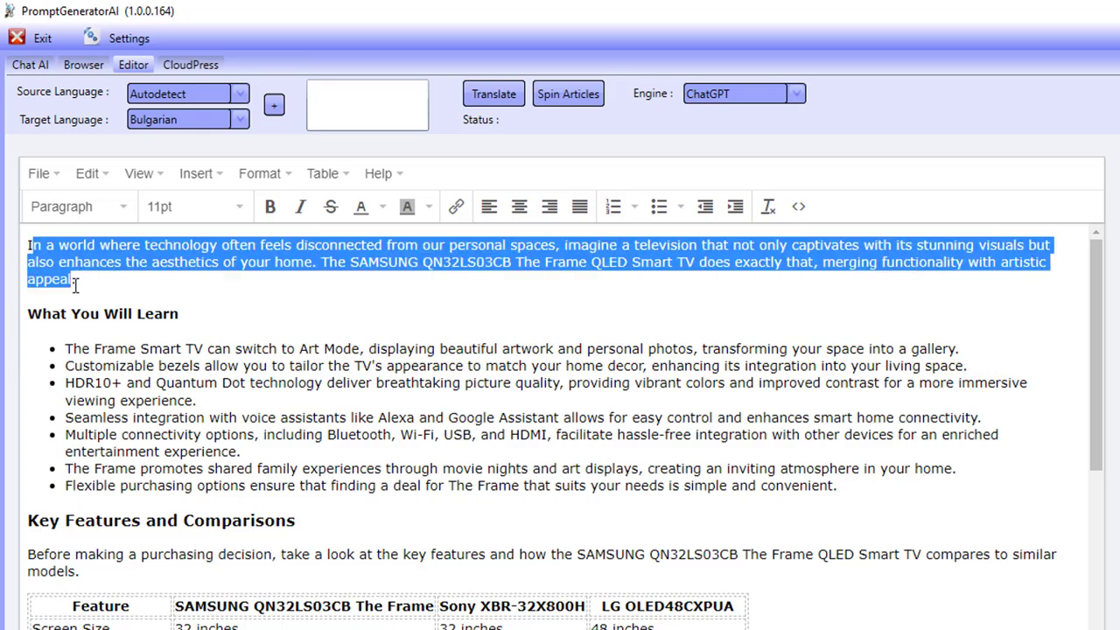
pyautogui.click(44, 261)
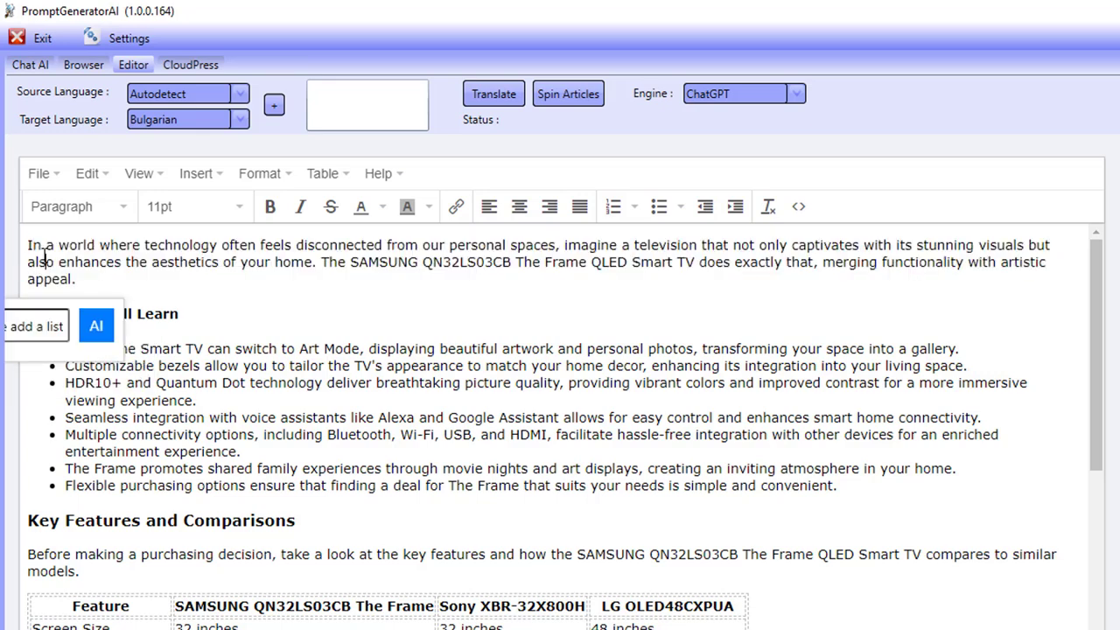
pyautogui.click(183, 313)
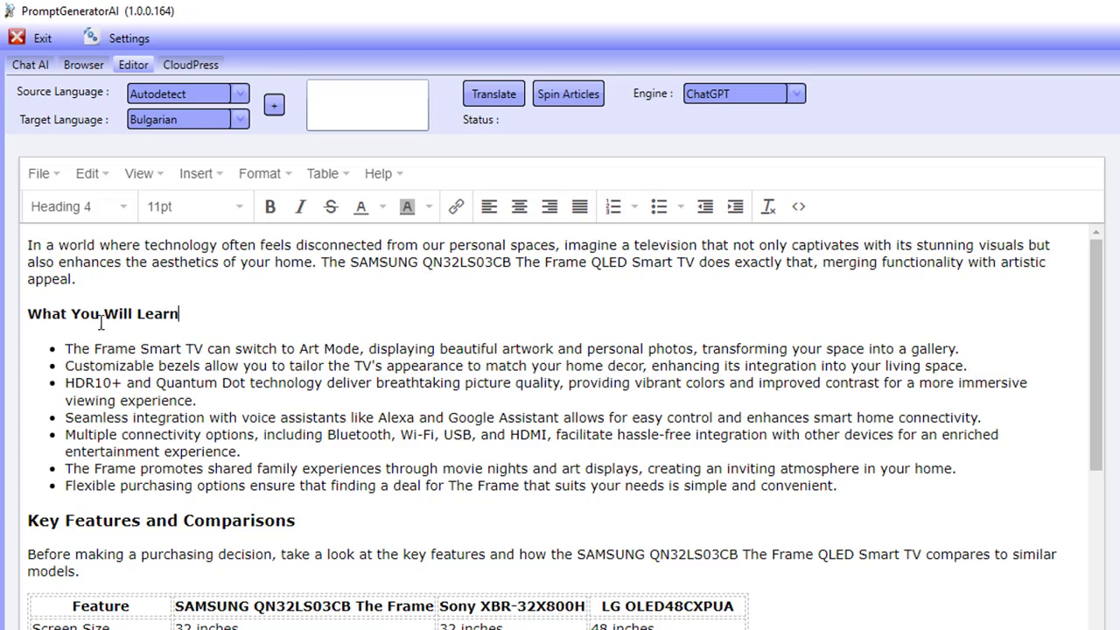
pyautogui.scroll(-2, 289, 496)
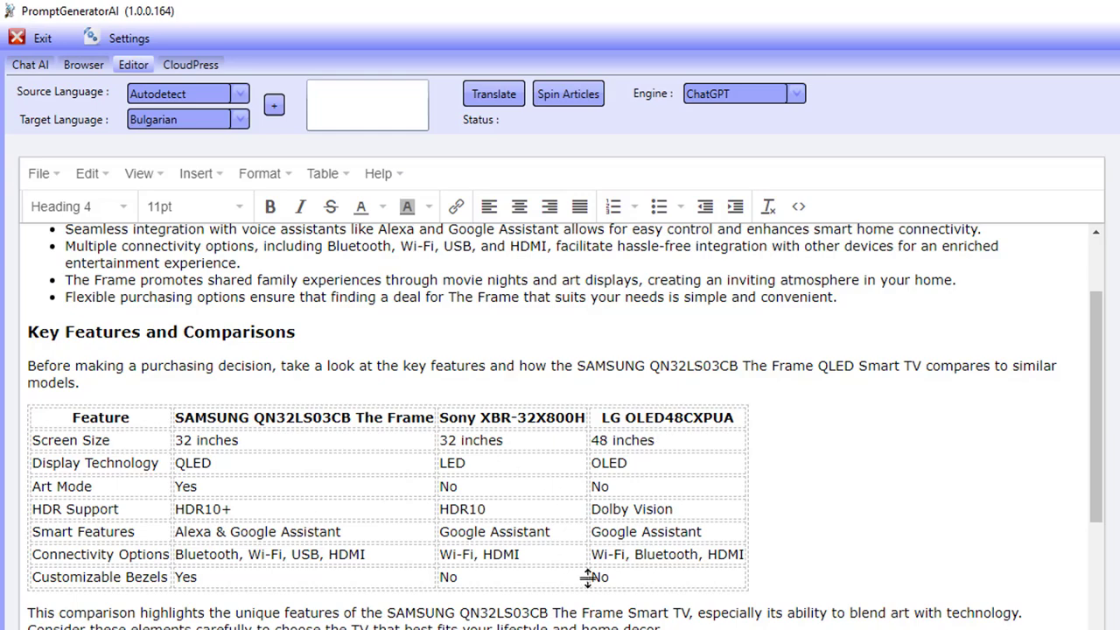
pyautogui.scroll(-2, 603, 579)
pyautogui.scroll(-4, 268, 598)
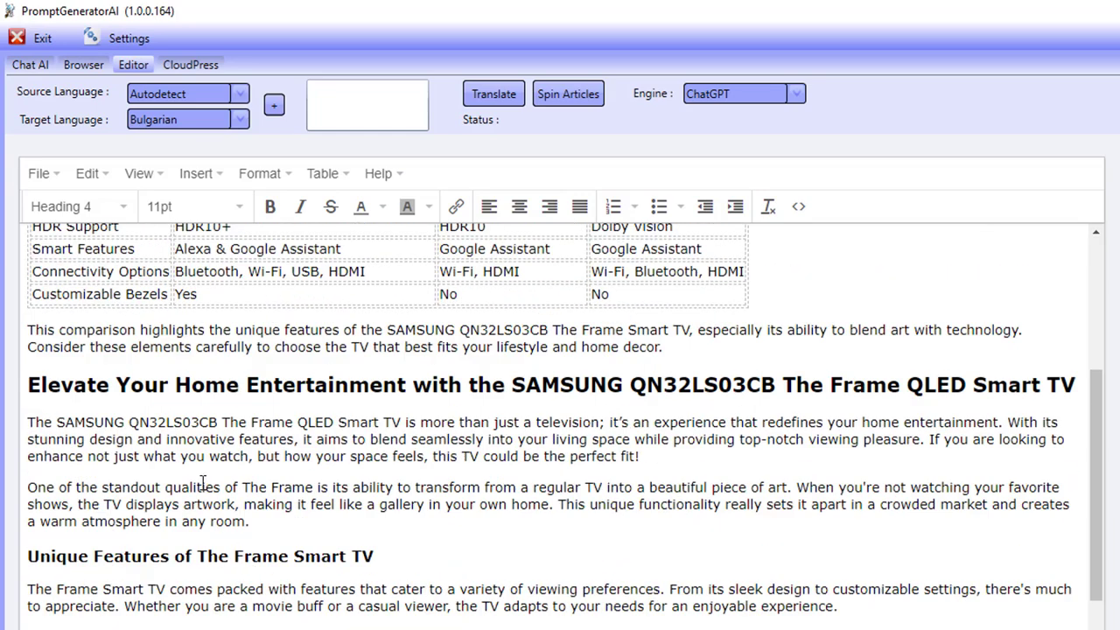
pyautogui.scroll(-4, 211, 482)
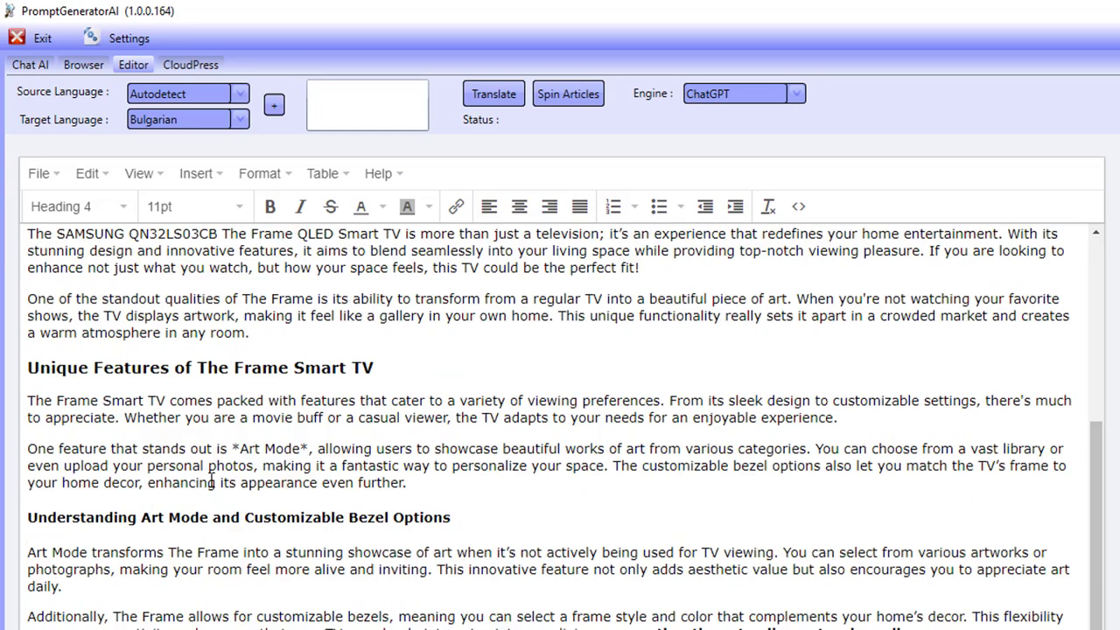
pyautogui.scroll(-4, 211, 483)
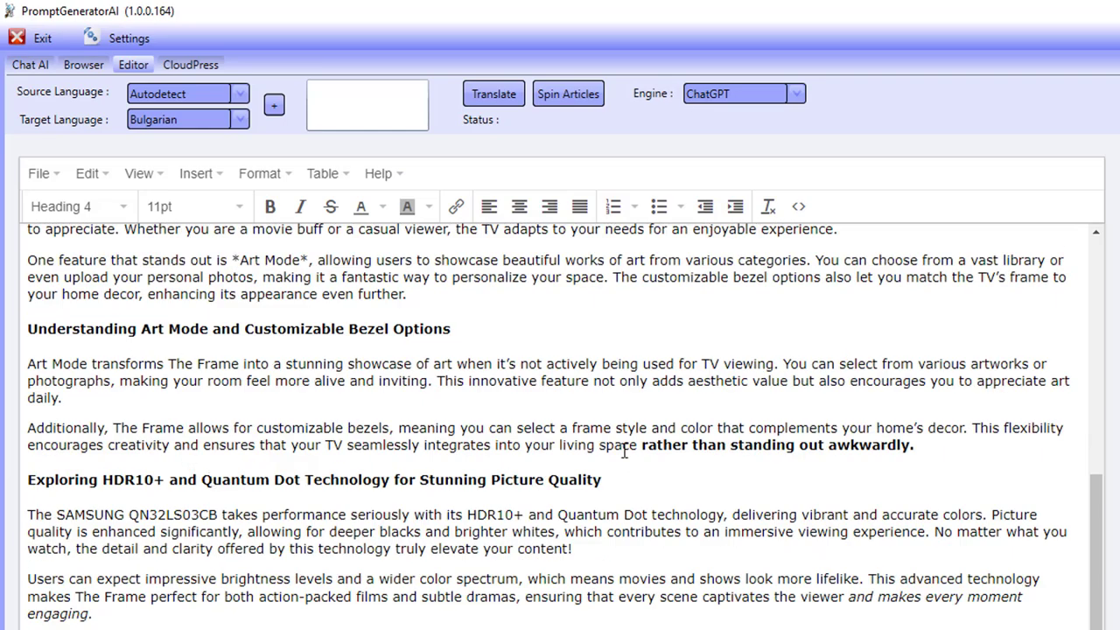
pyautogui.scroll(-17, 330, 623)
pyautogui.scroll(-4, 330, 624)
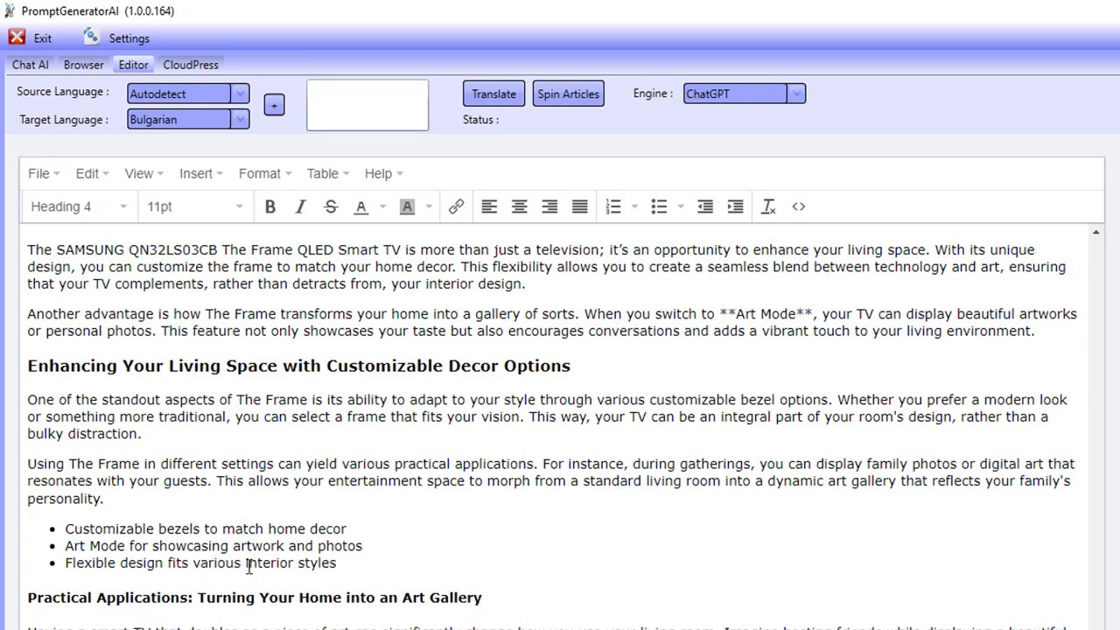
pyautogui.scroll(-4, 263, 552)
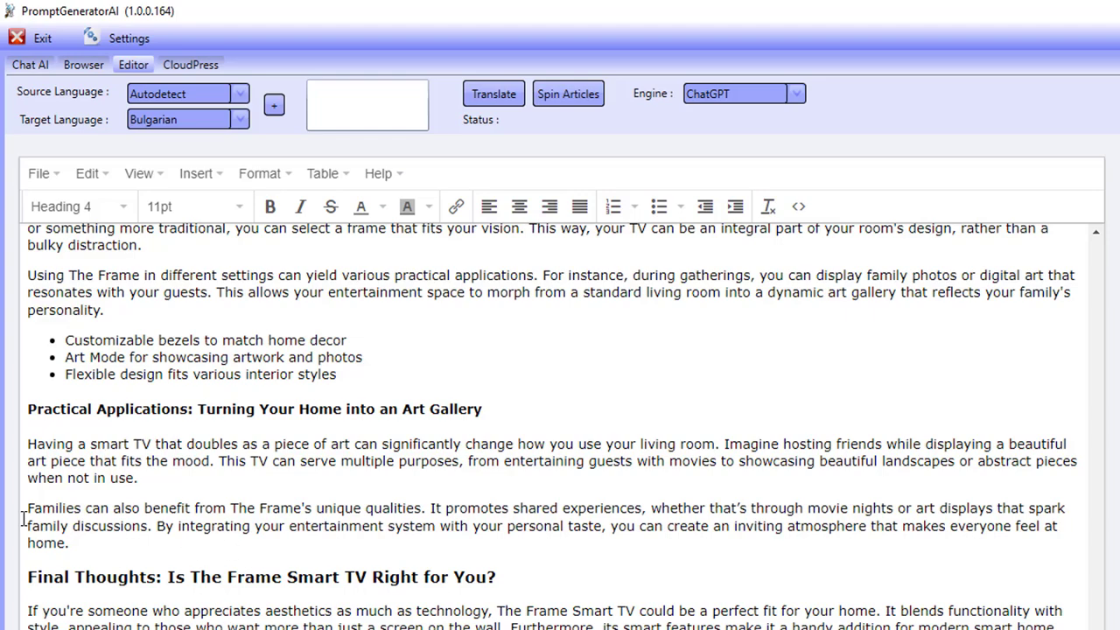
pyautogui.scroll(-2, 293, 602)
pyautogui.scroll(-4, 296, 602)
pyautogui.scroll(20, 296, 602)
pyautogui.moveTo(35, 511); pyautogui.dragTo(849, 563)
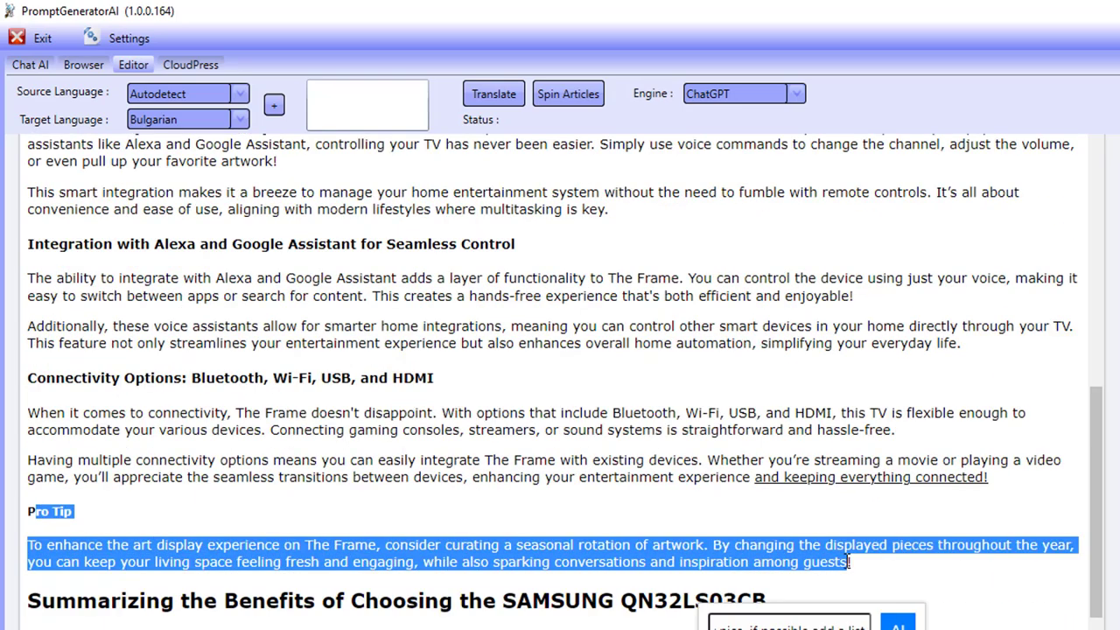
pyautogui.click(823, 544)
pyautogui.scroll(-12, 529, 617)
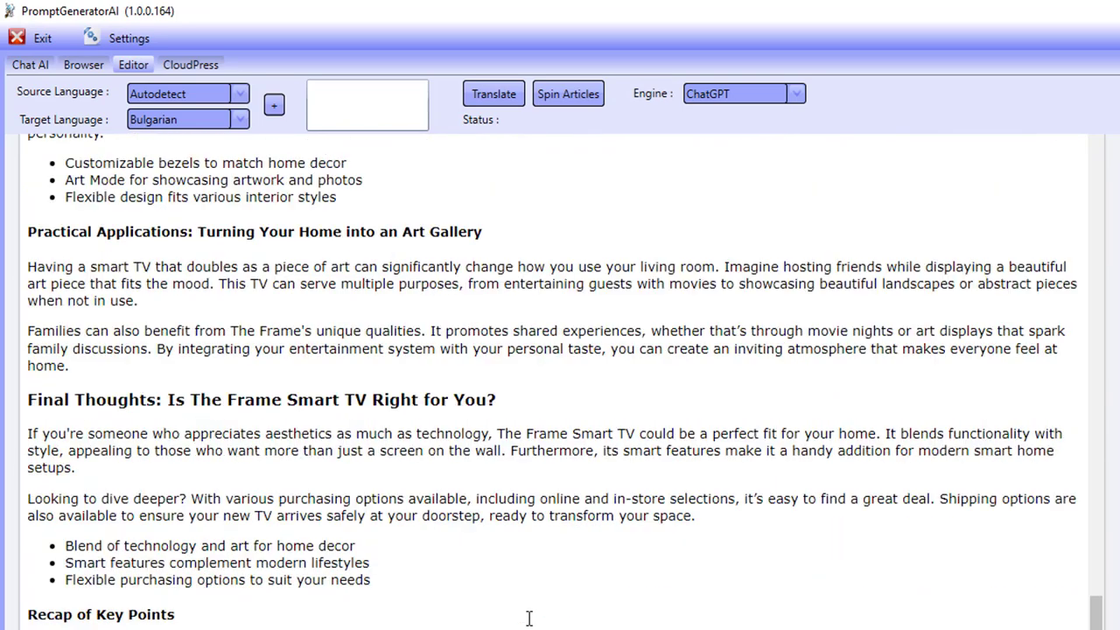